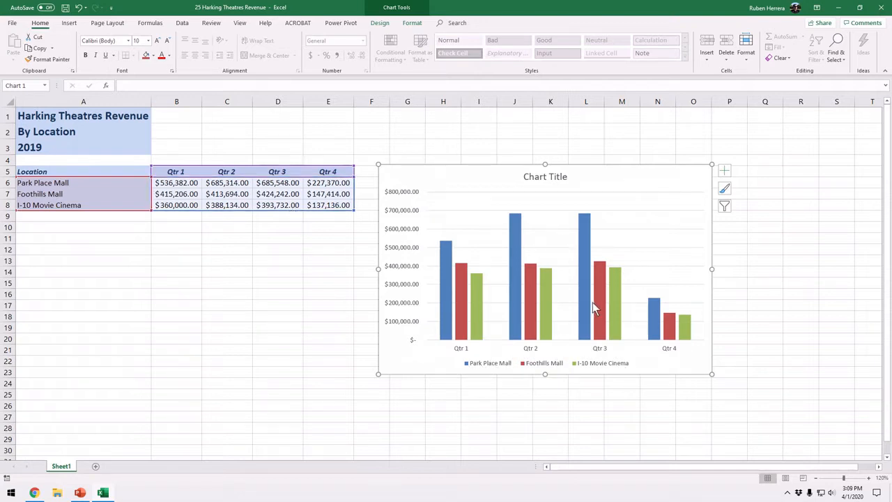
# Deselect the column chart and examine its legend and the Park Place Mall columns for Qtr 2 and Qtr 3.
pyautogui.press('ctrl')
pyautogui.press('ctrl')
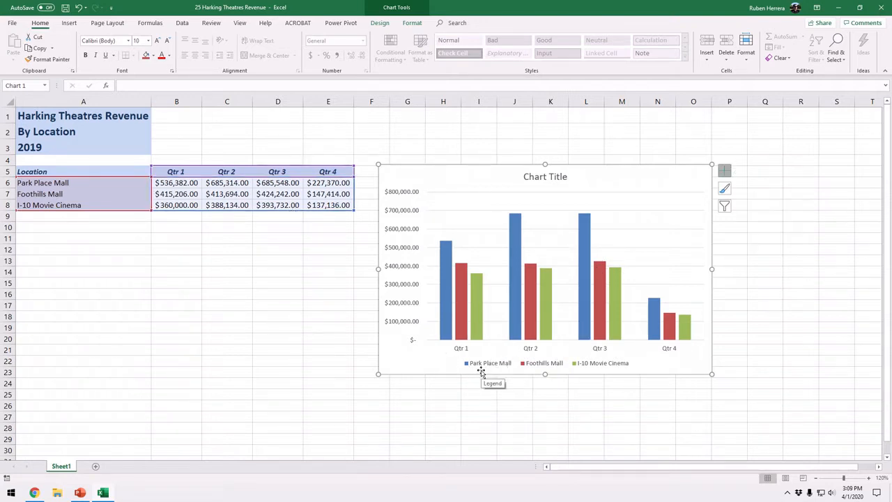
pyautogui.press('ctrl')
pyautogui.click(500, 403)
pyautogui.press('ctrl')
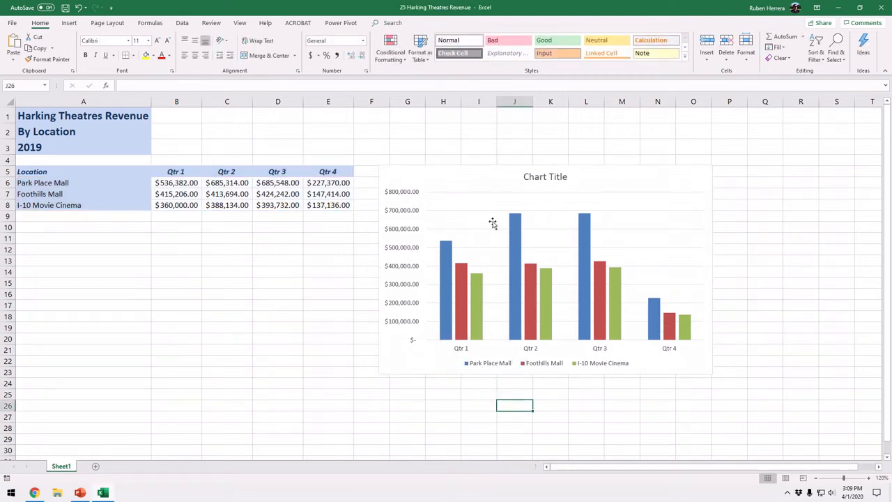
pyautogui.moveTo(515, 229)
pyautogui.press('ctrl')
pyautogui.moveTo(583, 230)
pyautogui.press('ctrl')
# Set the Qtr 3 revenue of Park Place Mall in cell D6 to 300000 and check its column in the chart.
pyautogui.click(272, 184)
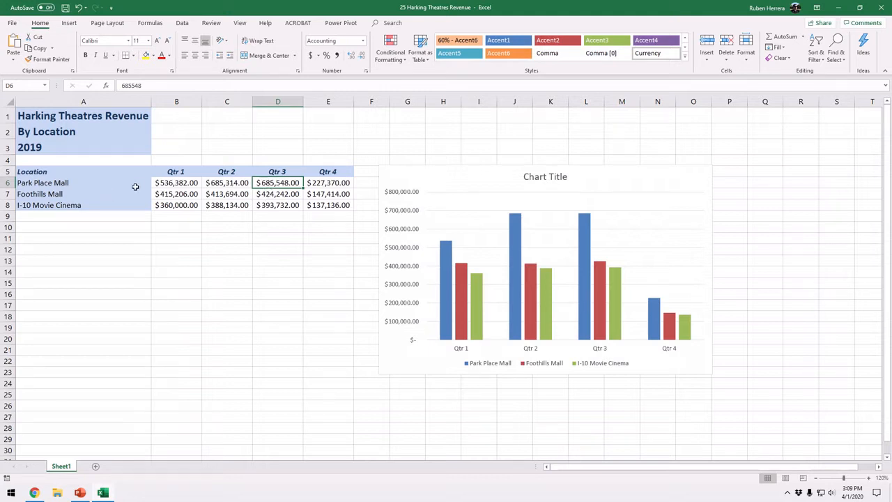
pyautogui.click(282, 183)
pyautogui.write('300')
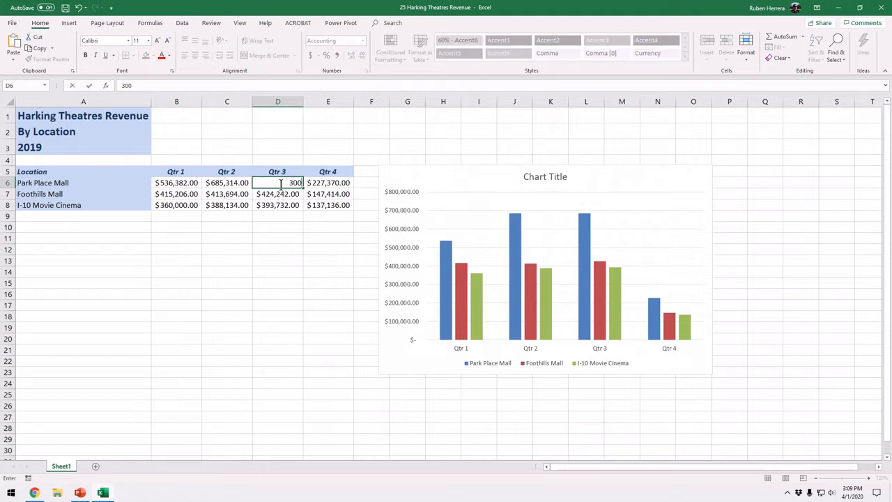
pyautogui.write('000')
pyautogui.moveTo(583, 269)
pyautogui.press('Return')
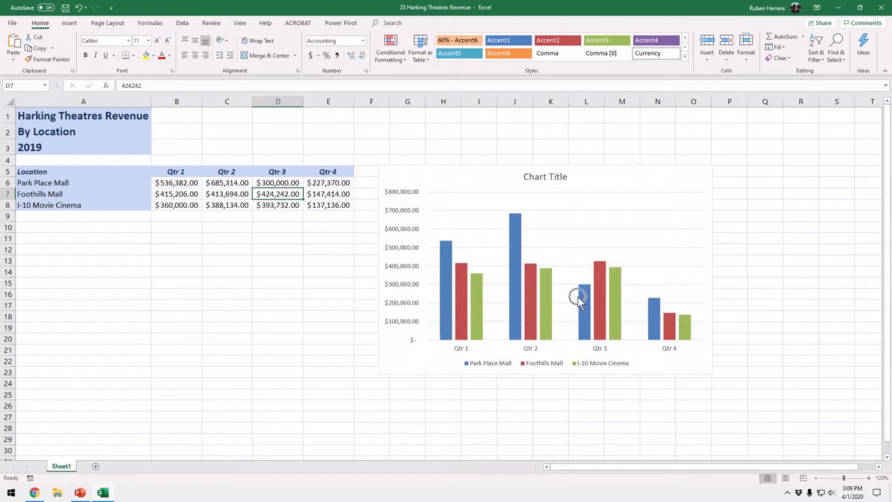
pyautogui.moveTo(577, 299)
pyautogui.click(636, 180)
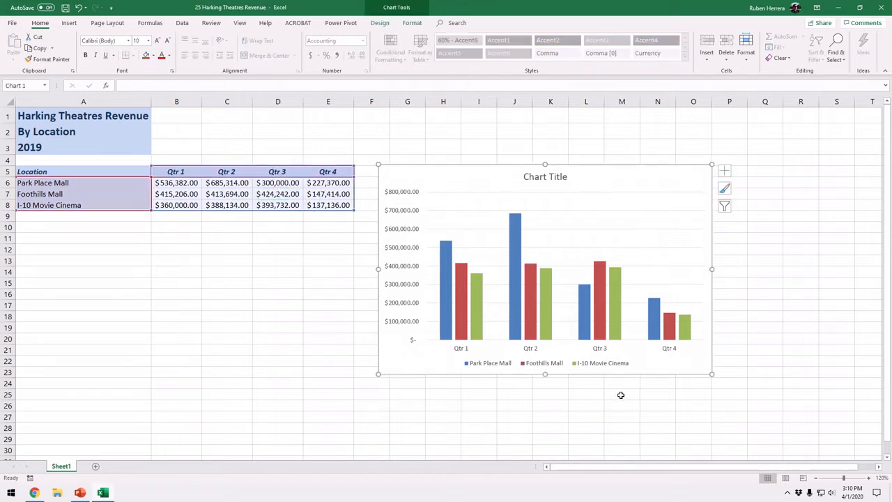
# Undo the last change to Park Place Mall's Qtr 3 revenue and check its column in the chart.
pyautogui.click(284, 184)
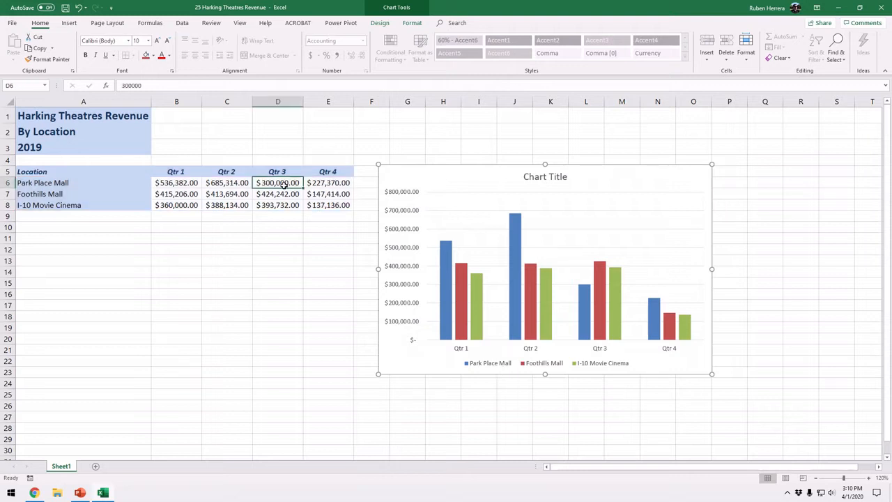
pyautogui.click(78, 10)
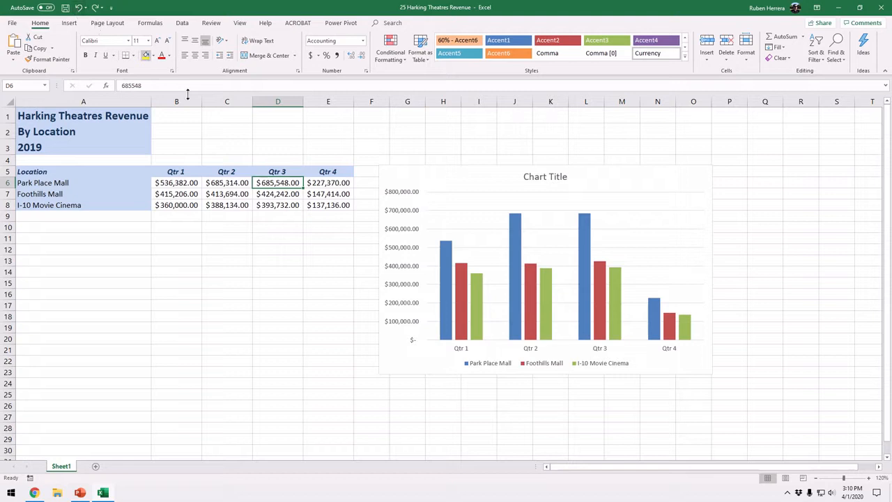
pyautogui.press('ctrl')
pyautogui.press('ctrl')
pyautogui.moveTo(587, 252)
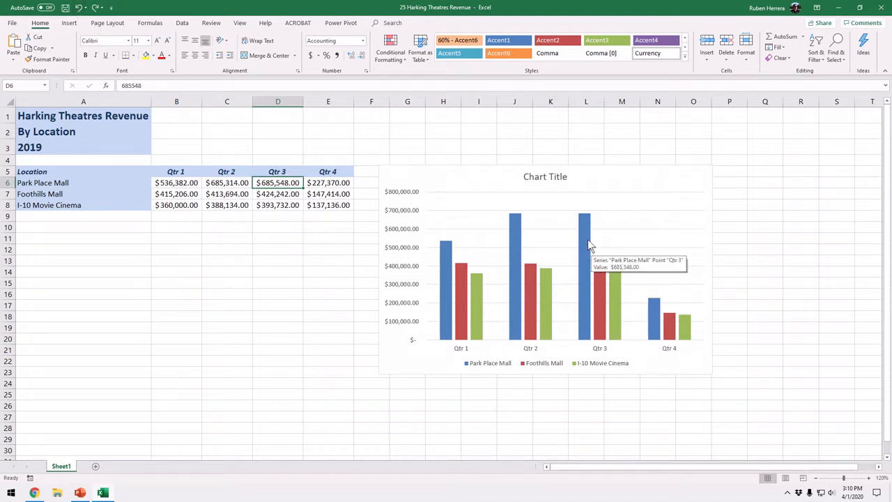
# Select the chart and look through its chart element, chart filter and chart style options.
pyautogui.click(631, 186)
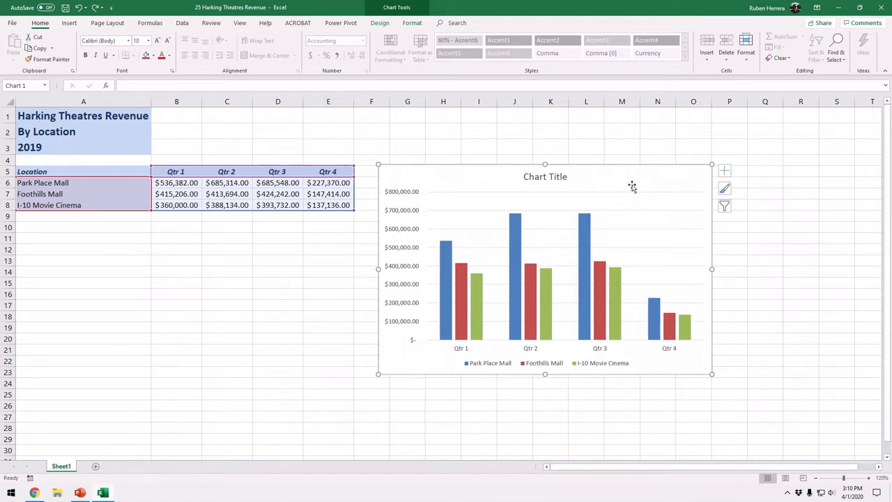
pyautogui.hotkey('ctrl', 'q')
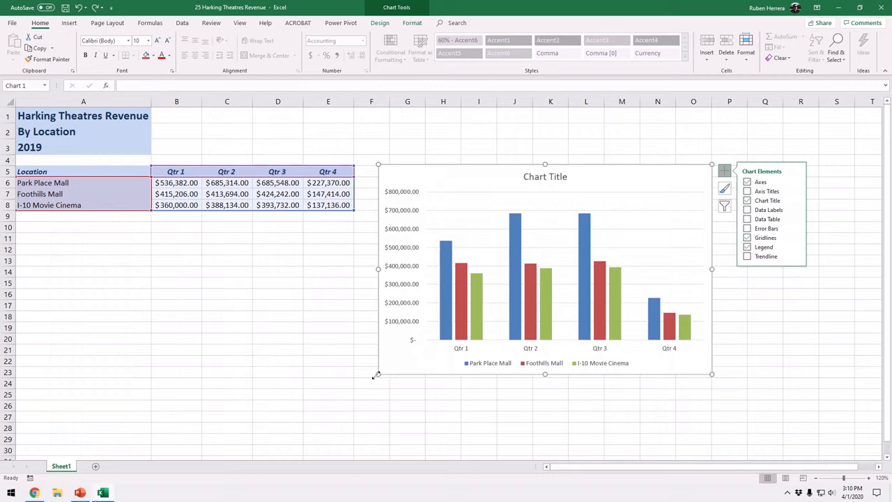
pyautogui.press('ctrl')
pyautogui.press('ctrl')
pyautogui.press('ctrl')
pyautogui.press('ctrl')
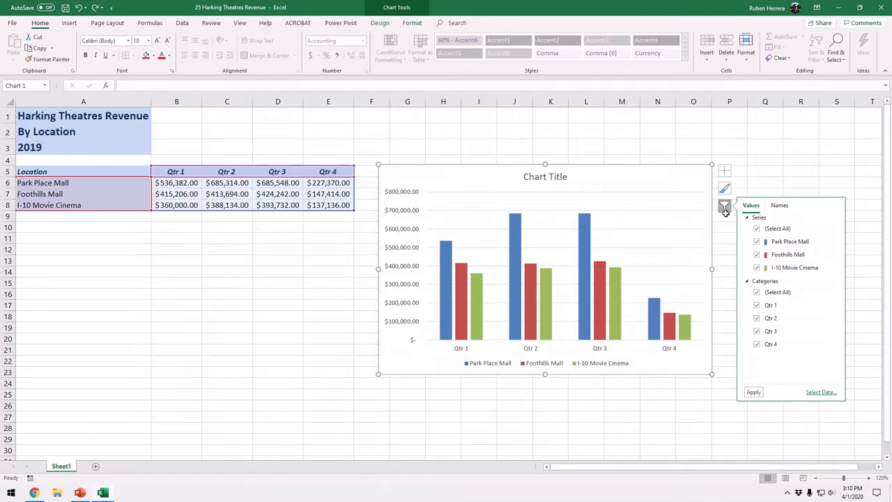
pyautogui.click(675, 183)
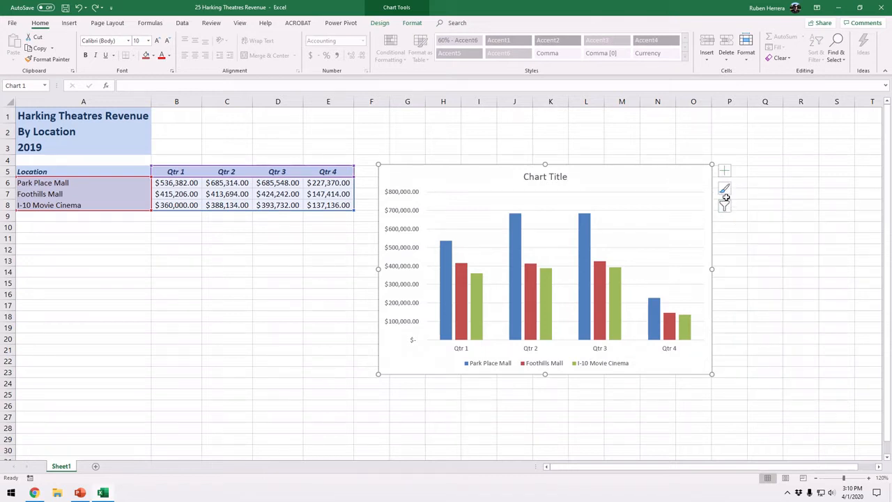
pyautogui.click(726, 200)
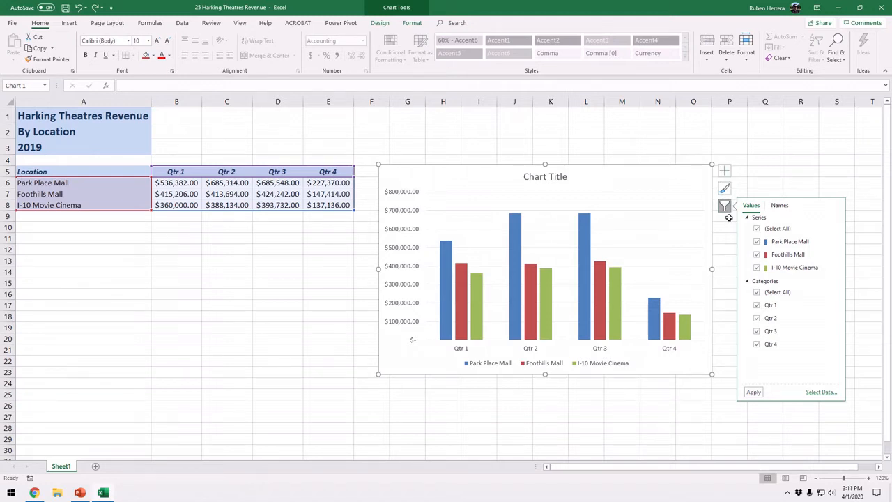
pyautogui.click(724, 170)
pyautogui.click(724, 171)
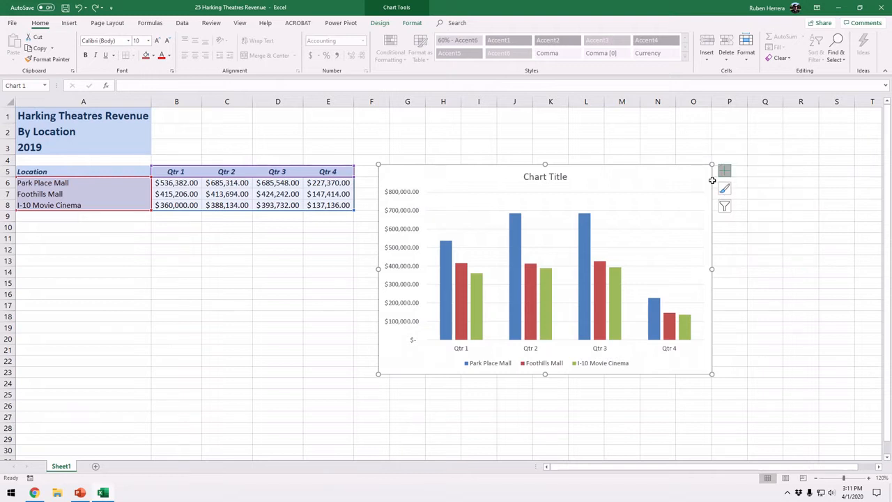
pyautogui.click(724, 188)
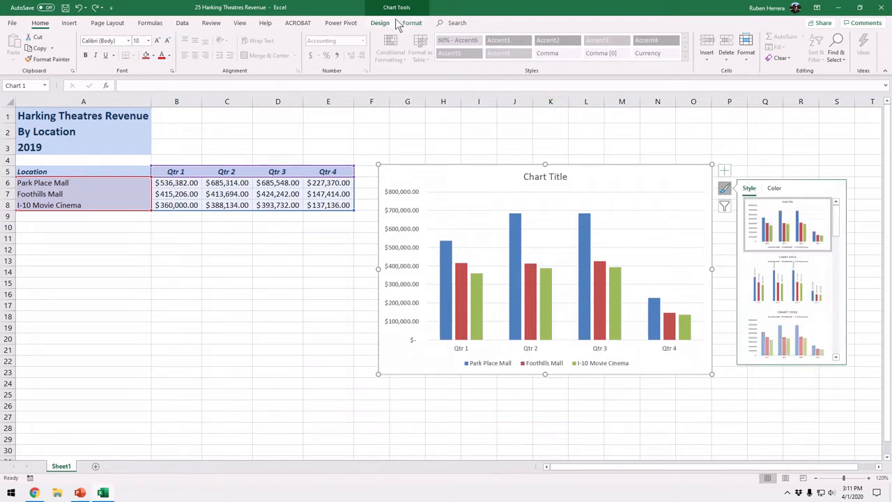
# Deselect and reselect the chart to examine when its contextual design and format tools are available.
pyautogui.press('ctrl')
pyautogui.press('ctrl')
pyautogui.press('ctrl')
pyautogui.press('ctrl')
pyautogui.press('ctrl')
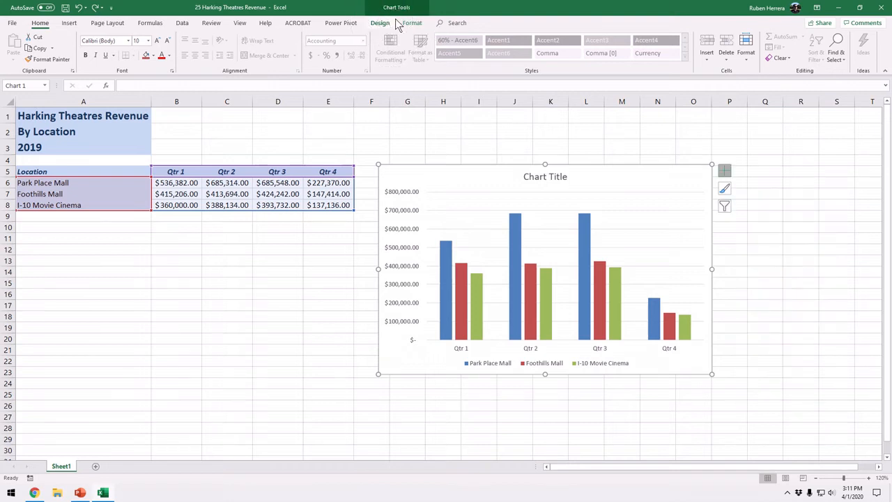
pyautogui.press('ctrl')
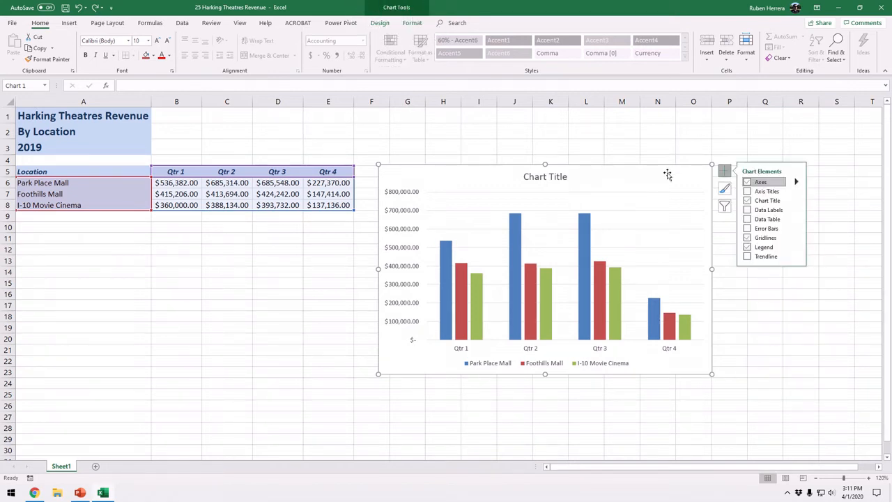
pyautogui.click(658, 133)
pyautogui.click(653, 189)
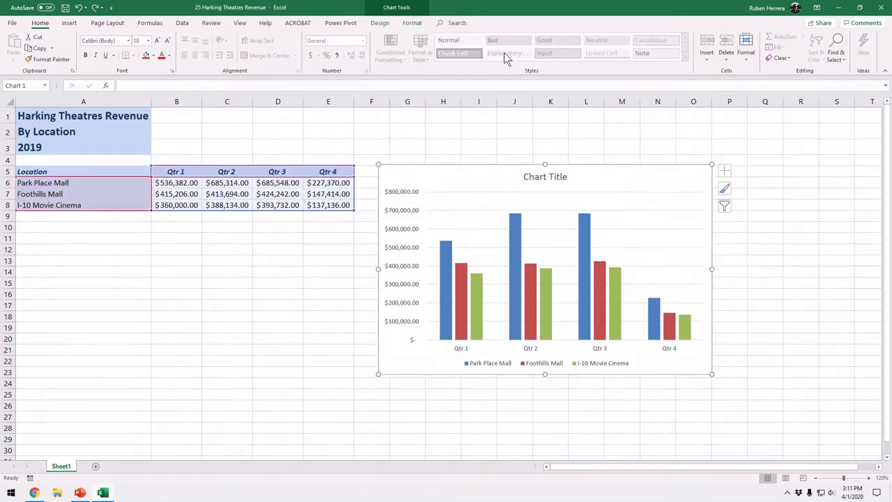
pyautogui.click(765, 145)
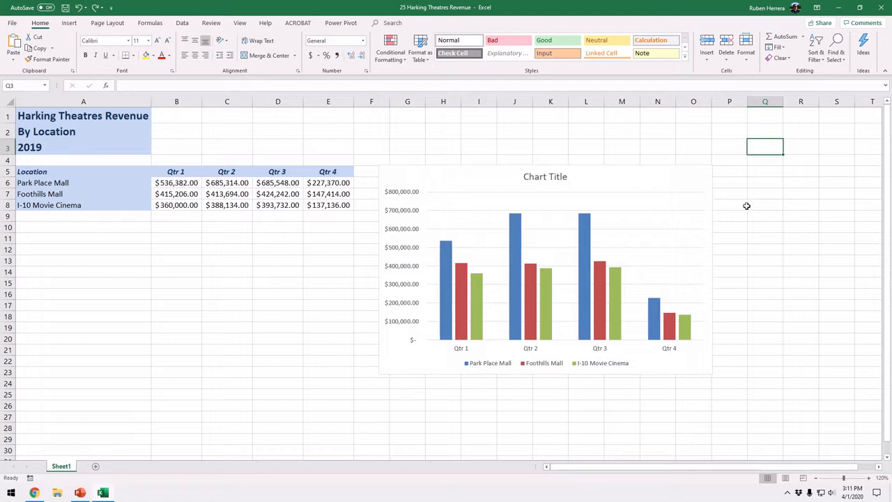
pyautogui.click(670, 183)
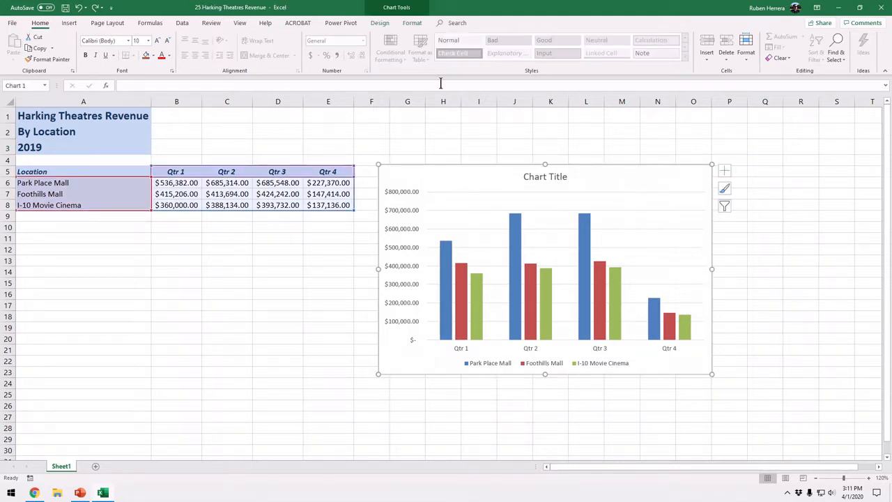
# Add data labels to the chart columns using the Outside End position.
pyautogui.click(380, 24)
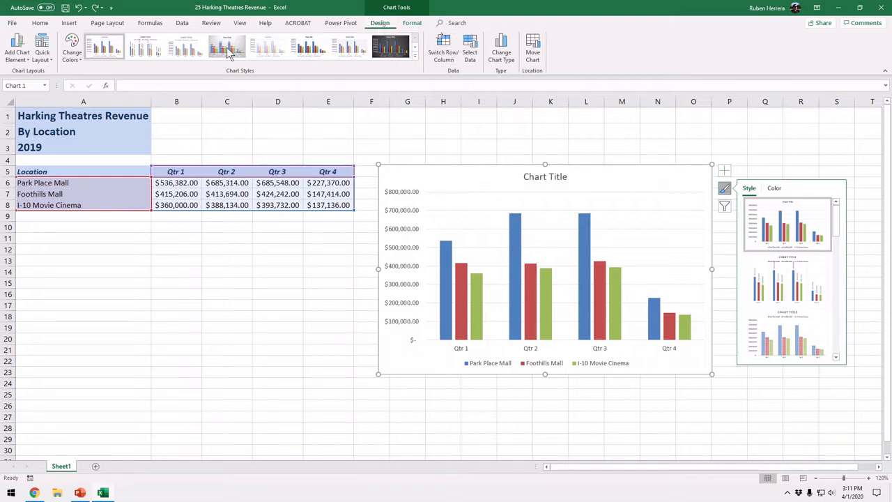
pyautogui.click(21, 60)
pyautogui.click(21, 60)
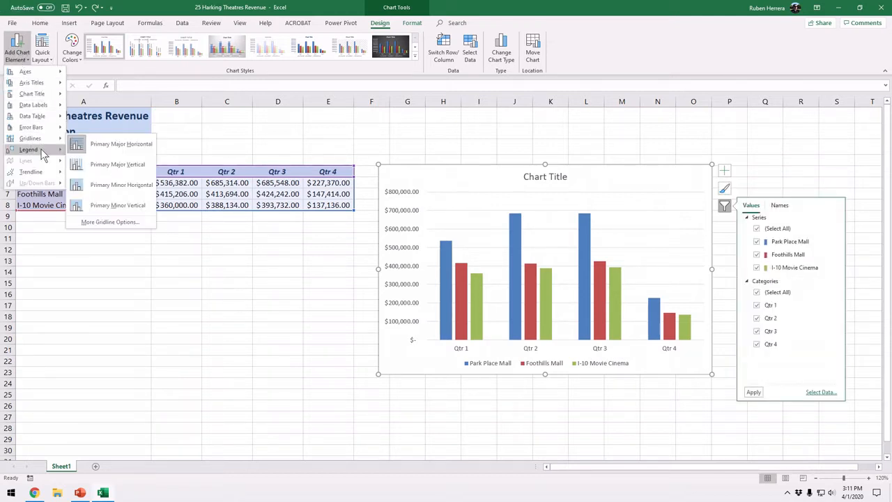
pyautogui.moveTo(44, 93)
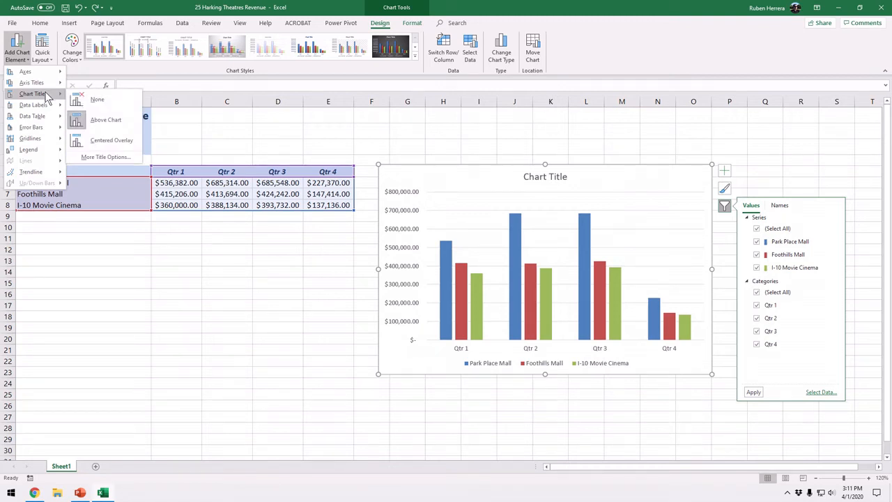
pyautogui.click(645, 191)
pyautogui.click(759, 260)
pyautogui.click(615, 190)
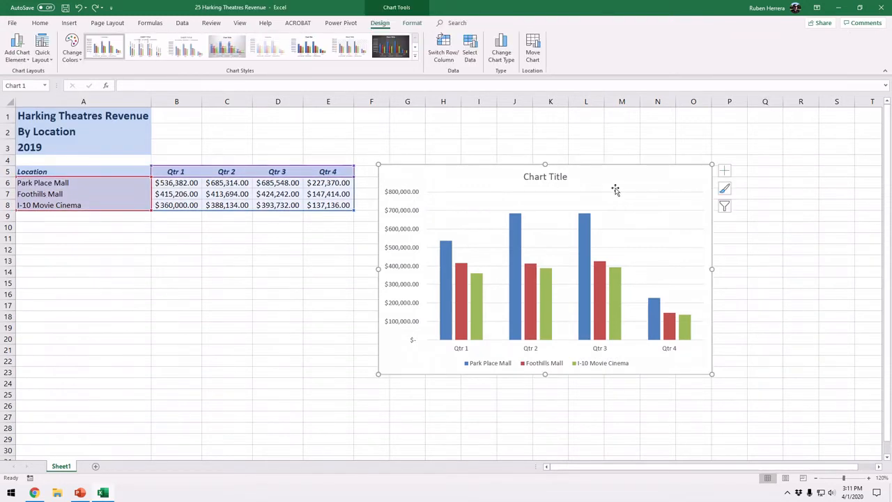
pyautogui.click(15, 55)
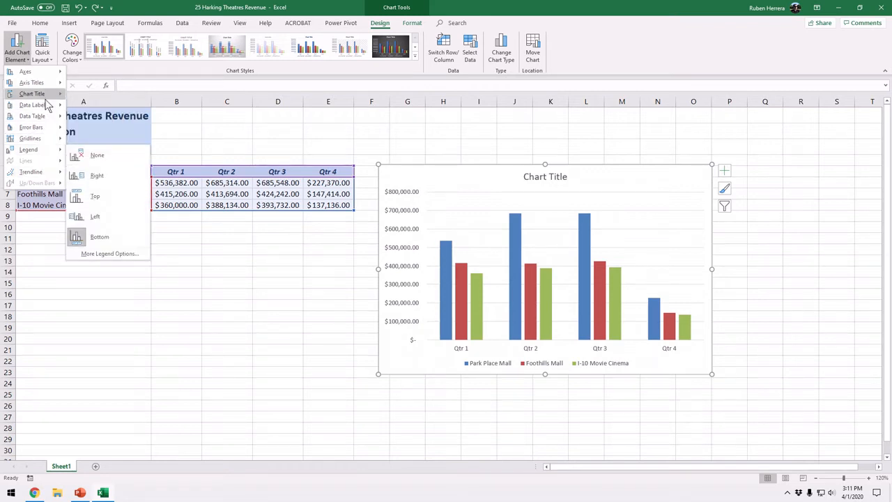
pyautogui.moveTo(44, 107)
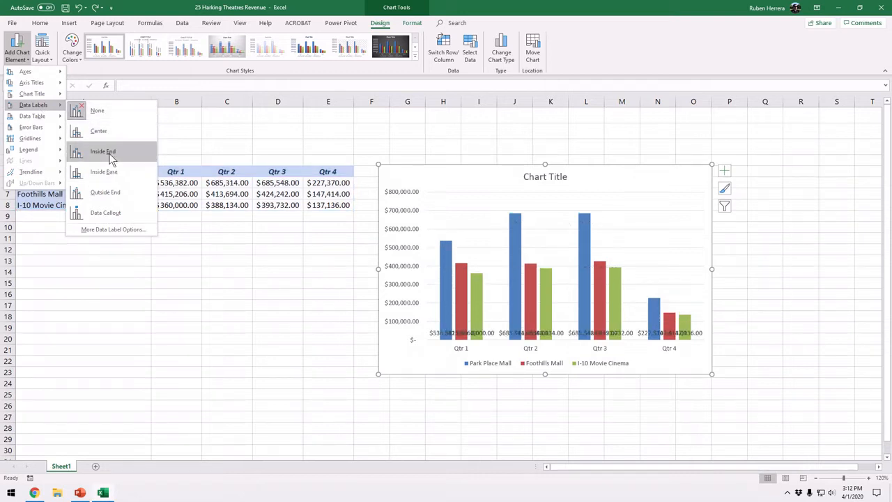
pyautogui.click(115, 192)
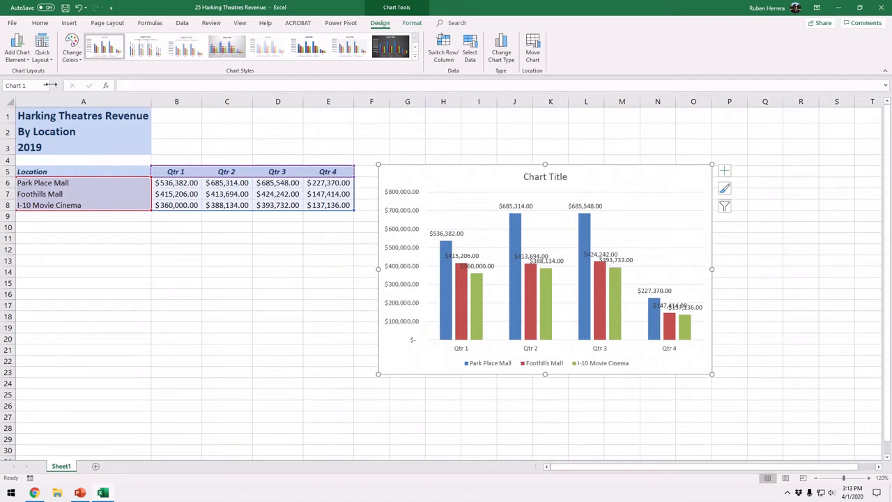
# Apply the fourth quick layout, with bottom legend and no chart title, and choose the first Colorful palette for the chart.
pyautogui.click(43, 60)
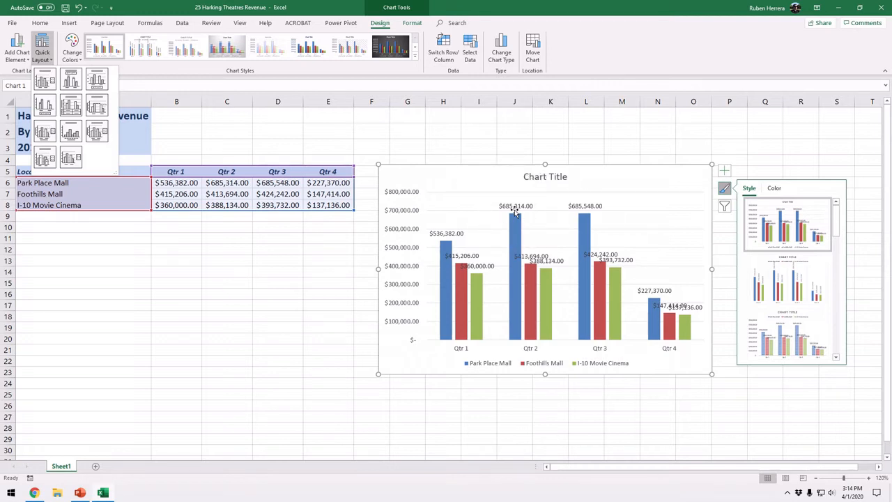
pyautogui.click(49, 112)
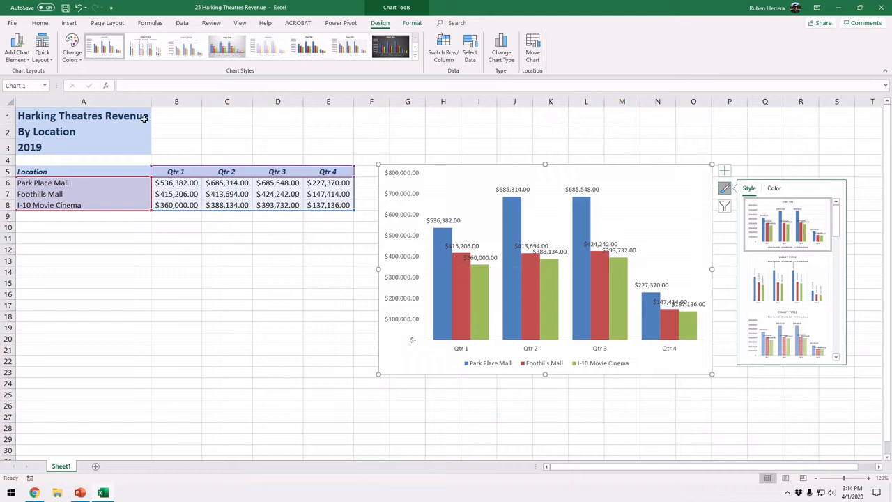
pyautogui.click(73, 57)
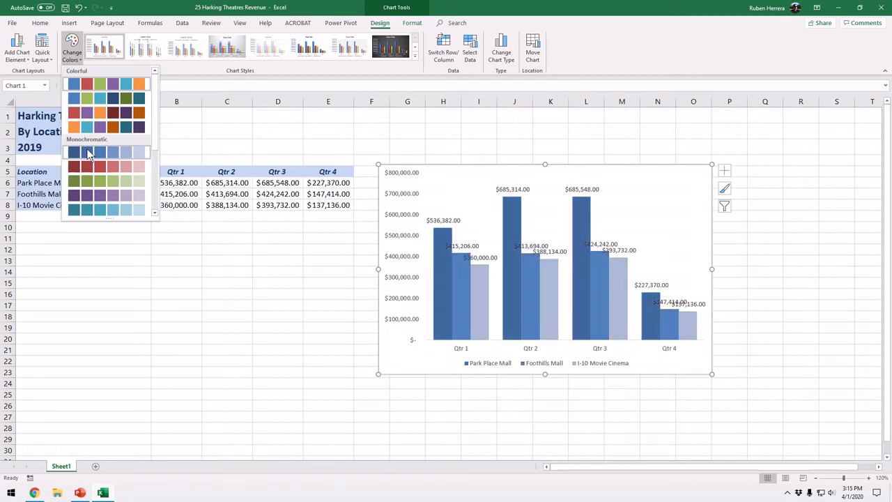
pyautogui.click(103, 85)
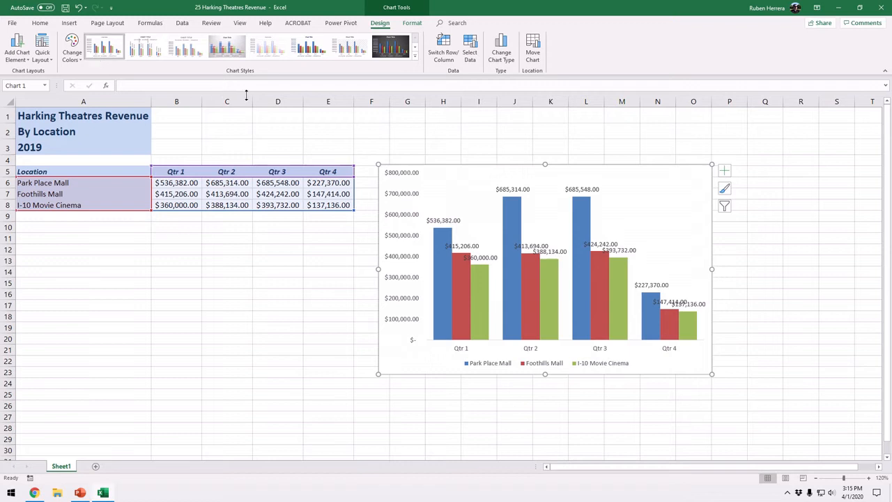
# Apply the eighth chart style, with a dark background, to the column chart.
pyautogui.moveTo(323, 3)
pyautogui.click(414, 60)
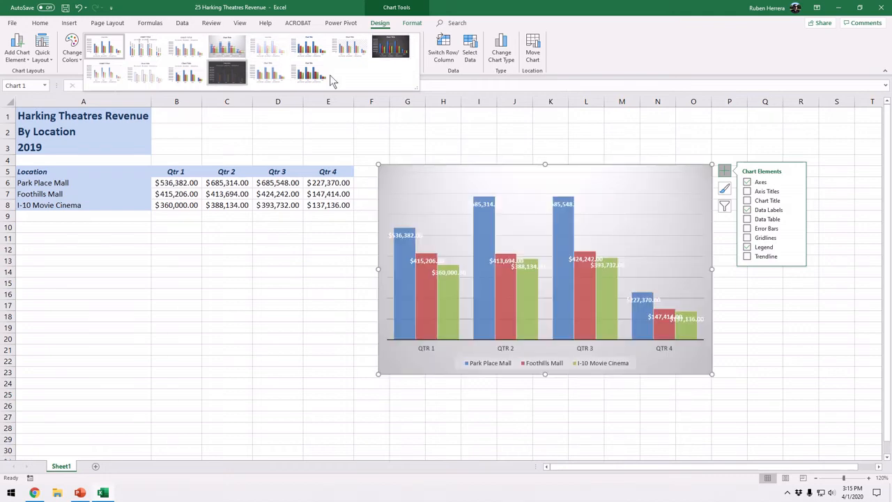
pyautogui.click(387, 47)
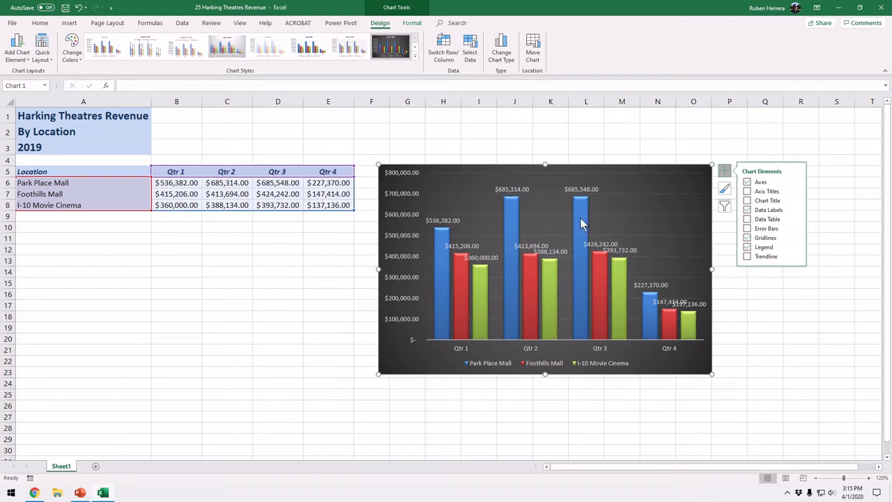
# Apply the sixth chart style, with a white background and gradient-shaded columns, to the chart.
pyautogui.moveTo(581, 218)
pyautogui.click(415, 55)
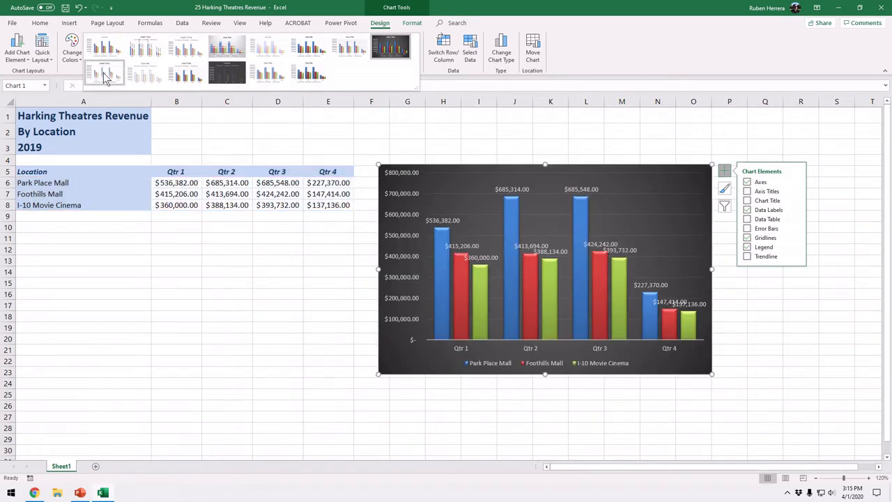
pyautogui.click(310, 50)
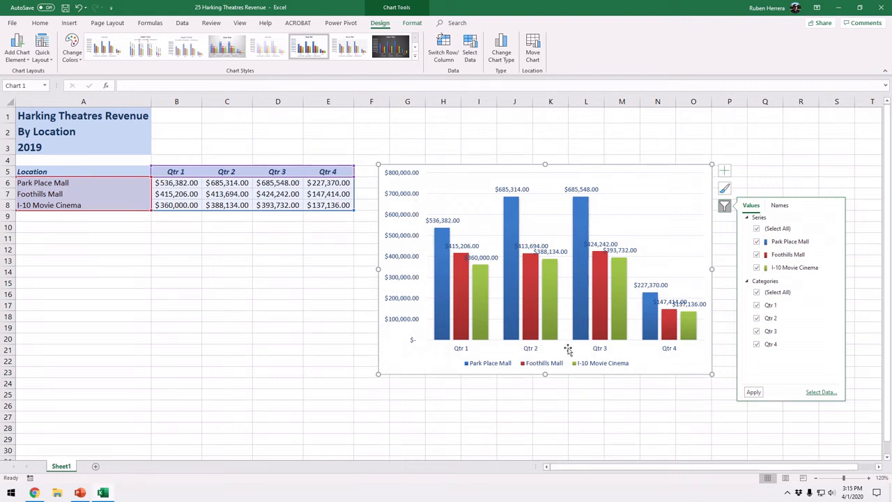
# Switch the chart's rows and columns to plot the quarters as series, and switch back to locations as series.
pyautogui.click(445, 58)
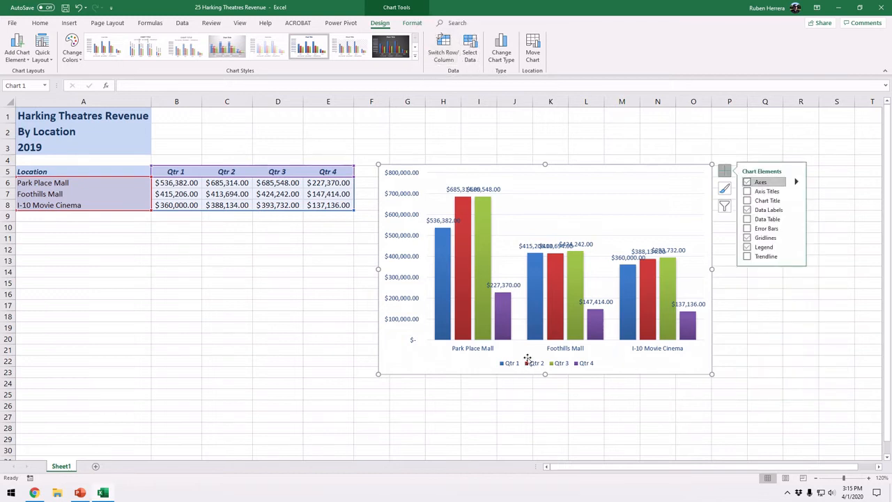
pyautogui.click(444, 57)
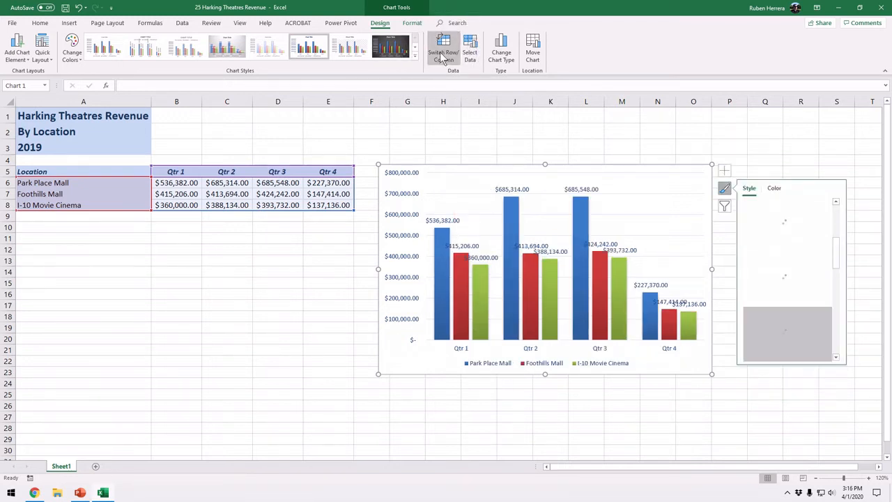
pyautogui.click(444, 57)
pyautogui.click(557, 369)
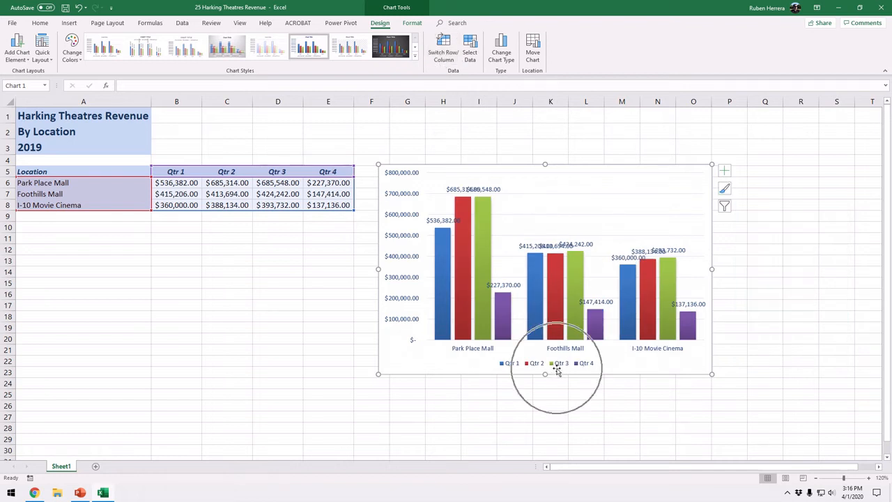
pyautogui.press('ctrl')
pyautogui.press('ctrl')
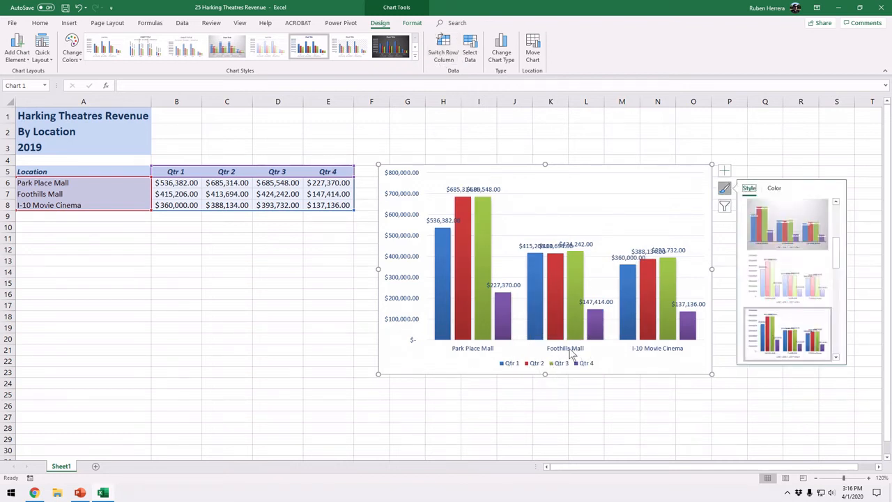
pyautogui.press('ctrl')
pyautogui.press('ctrl')
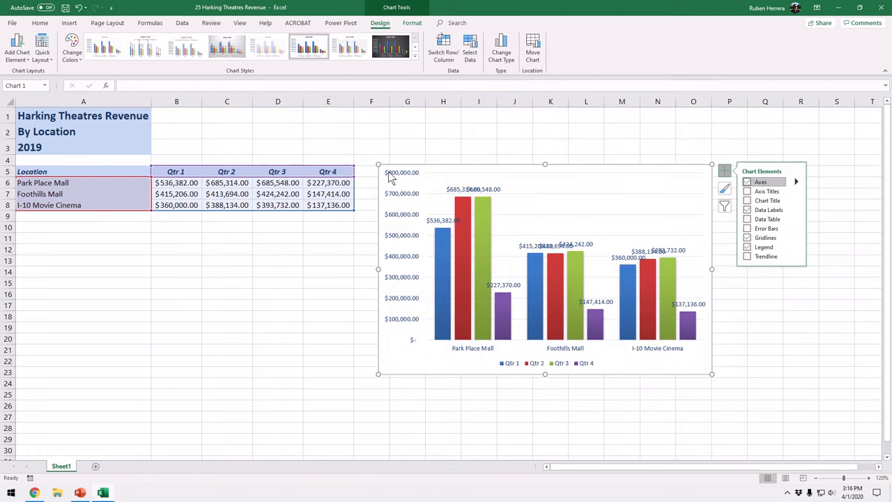
pyautogui.click(442, 57)
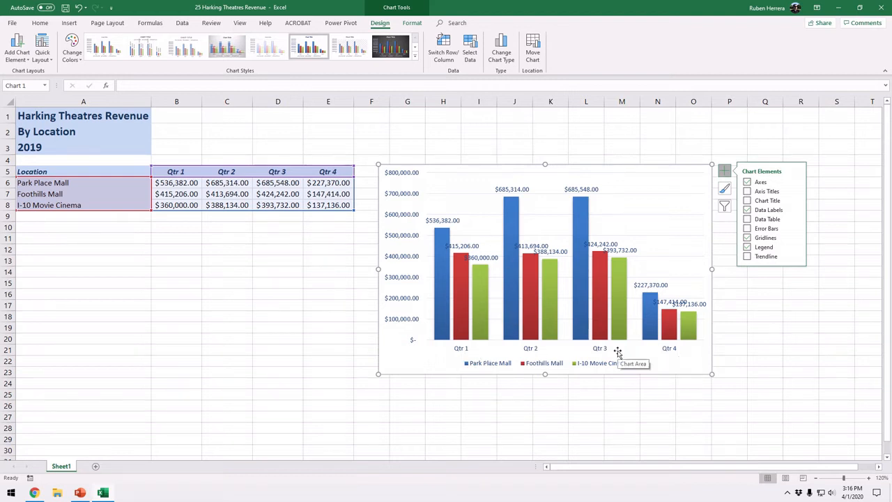
pyautogui.click(471, 61)
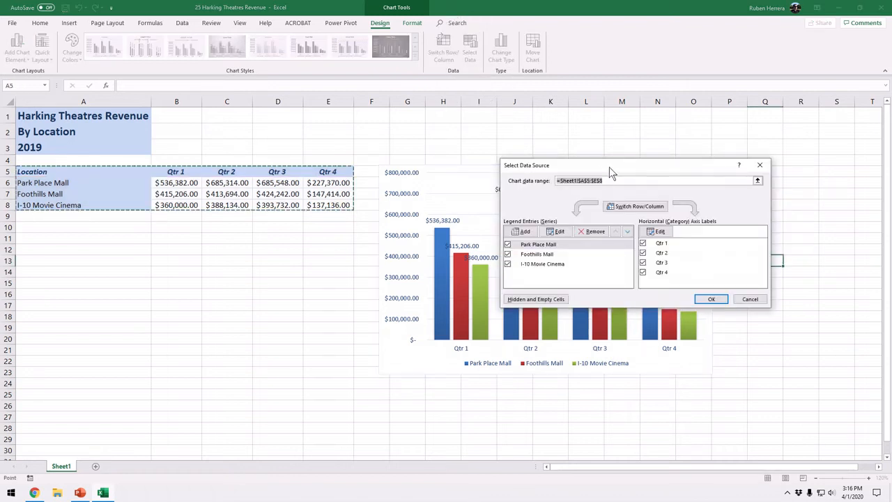
pyautogui.moveTo(609, 168); pyautogui.dragTo(175, 237)
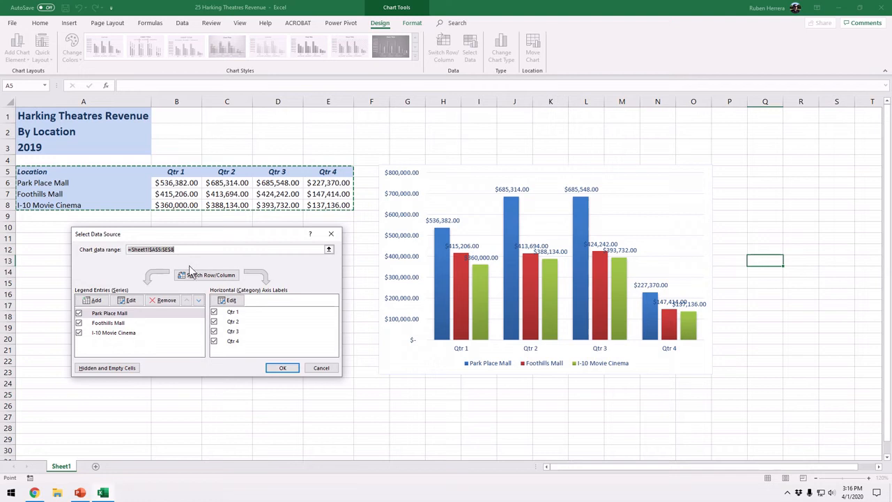
pyautogui.click(181, 249)
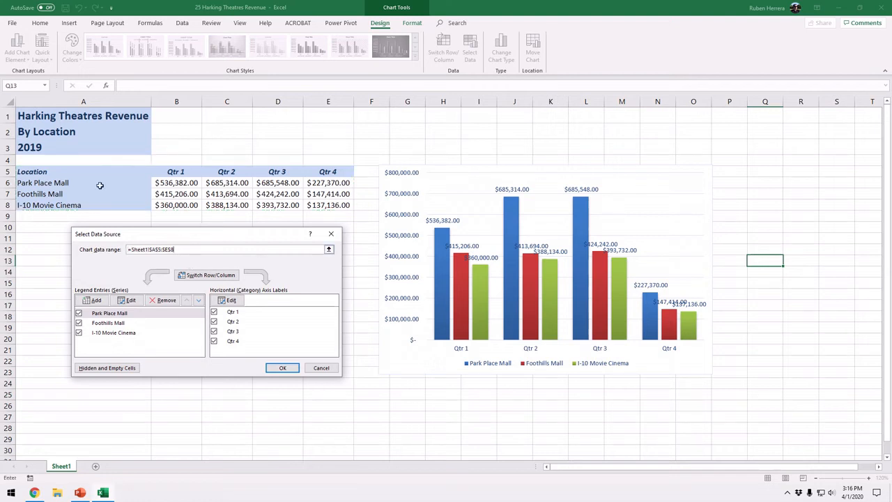
pyautogui.moveTo(53, 171); pyautogui.dragTo(328, 207)
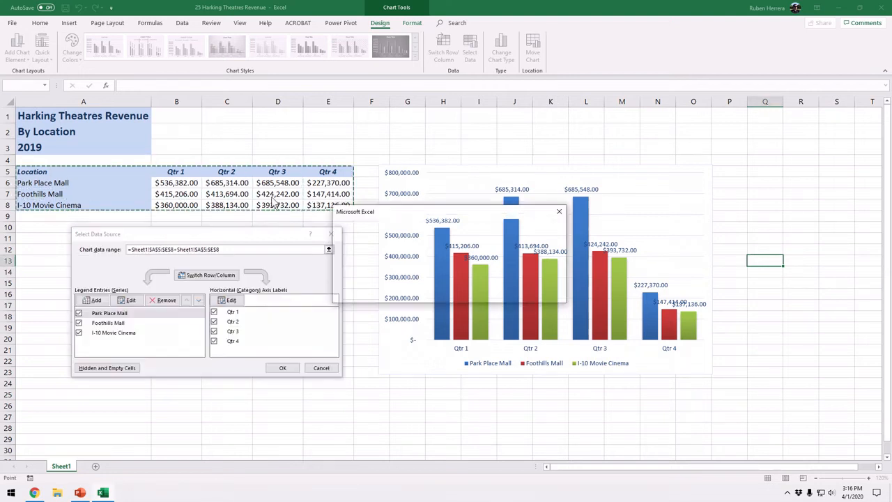
pyautogui.click(430, 295)
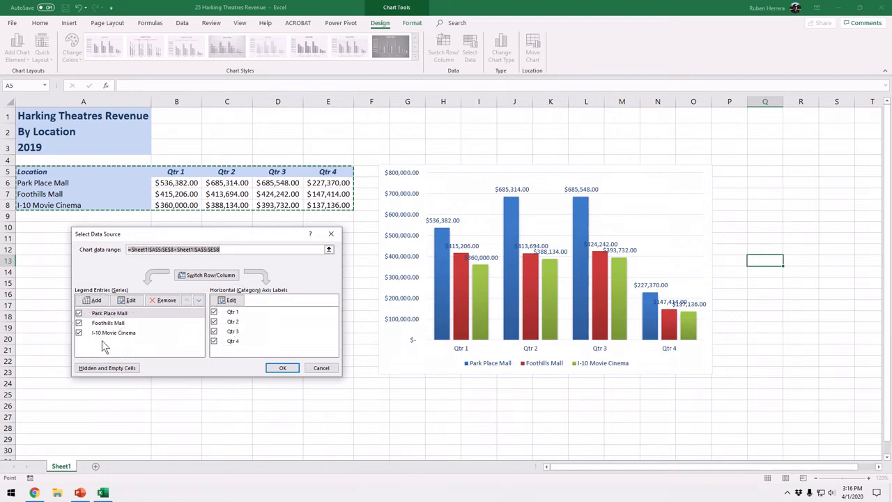
pyautogui.click(214, 342)
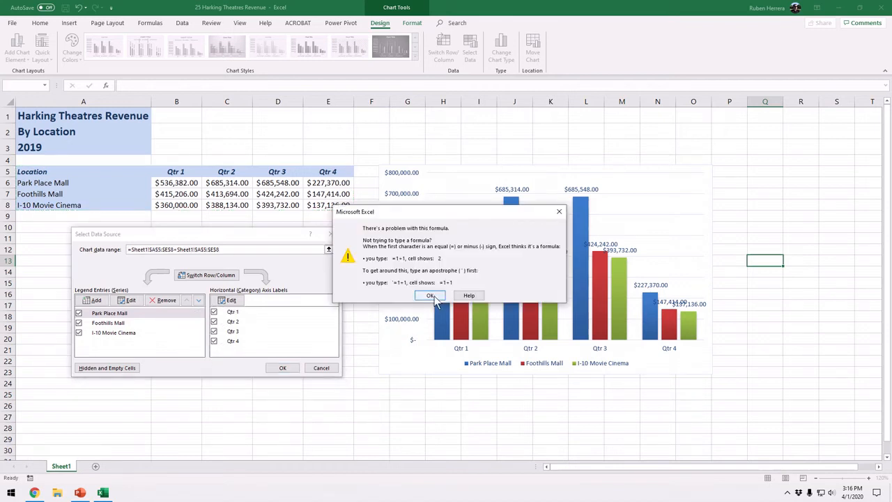
pyautogui.click(433, 296)
pyautogui.click(214, 341)
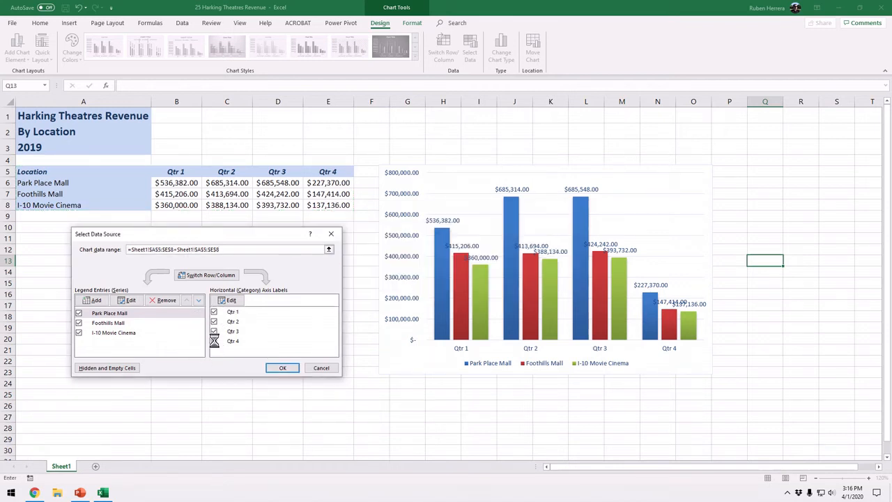
pyautogui.click(431, 295)
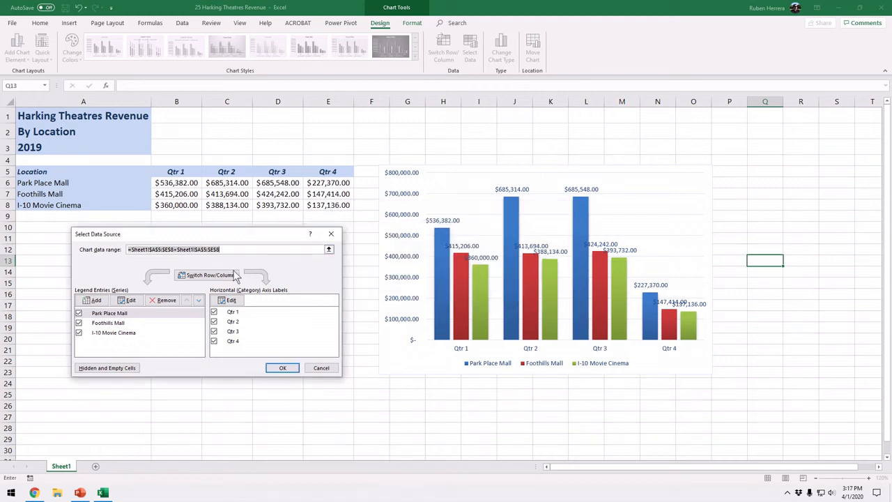
pyautogui.click(282, 368)
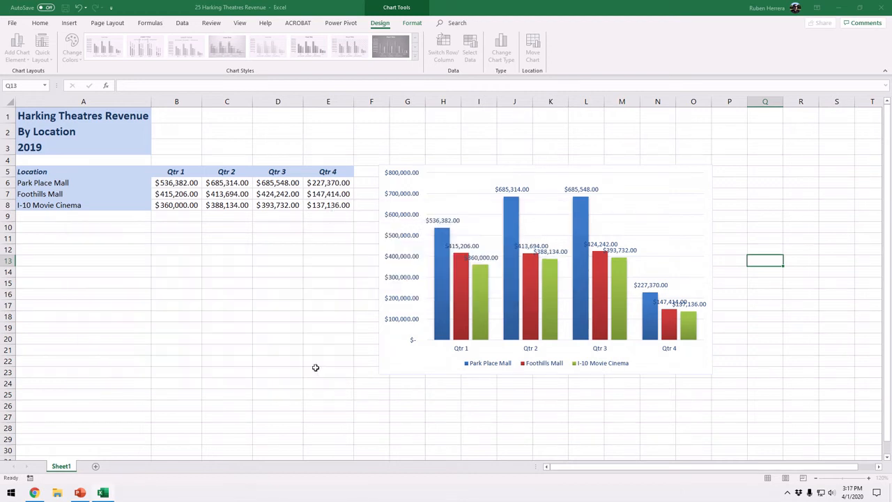
# Exclude the Qtr 4 category from the chart's data source and deselect the chart.
pyautogui.click(656, 181)
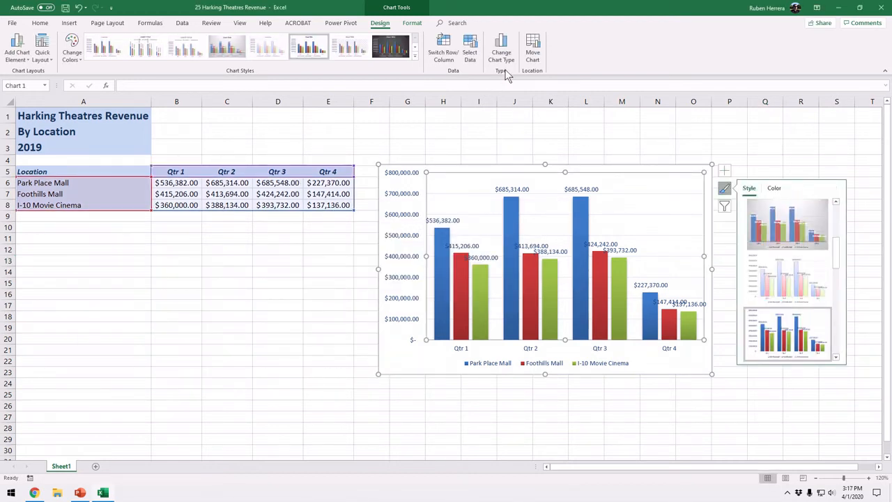
pyautogui.click(469, 60)
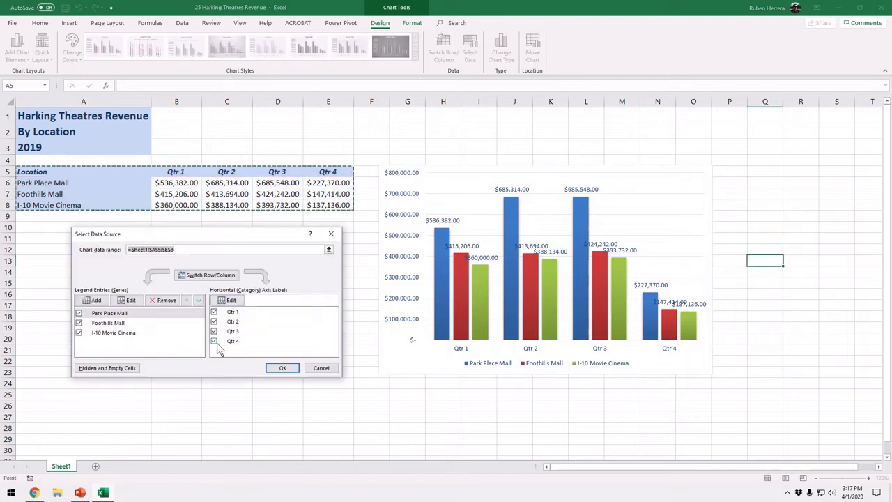
pyautogui.click(214, 342)
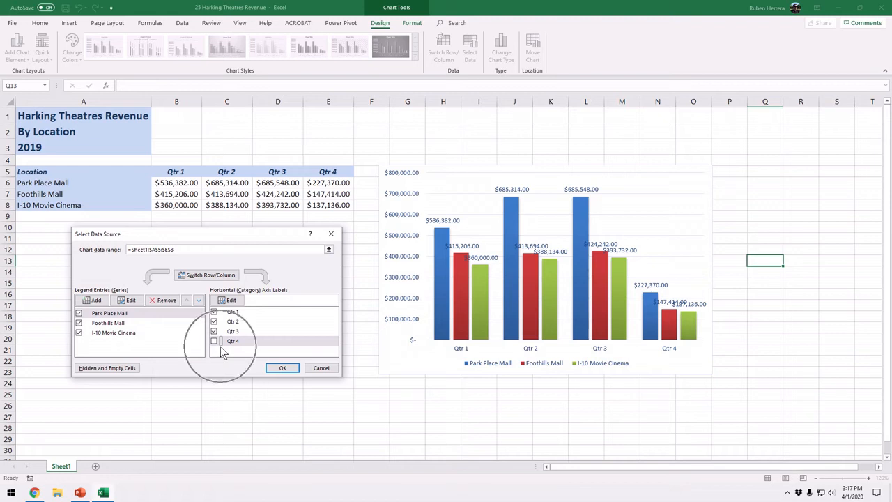
pyautogui.click(287, 368)
pyautogui.click(564, 409)
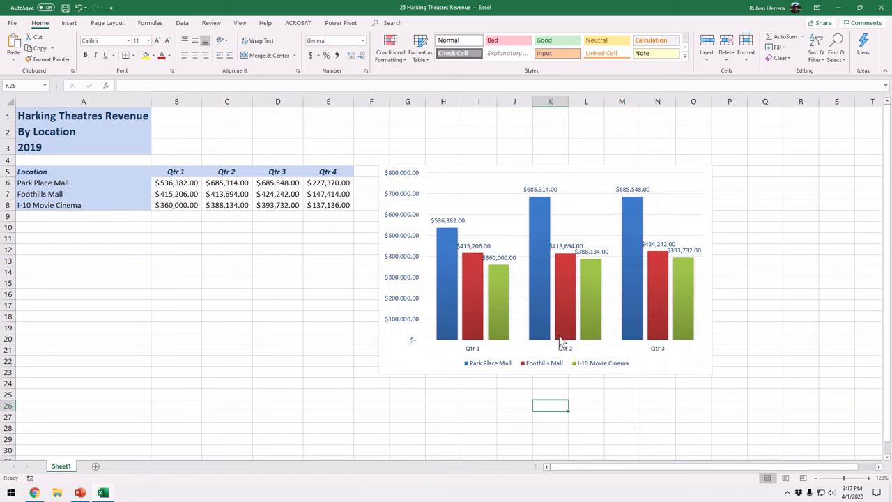
# Include the Qtr 4 category in the chart's data source again and exclude the Park Place Mall series.
pyautogui.click(464, 184)
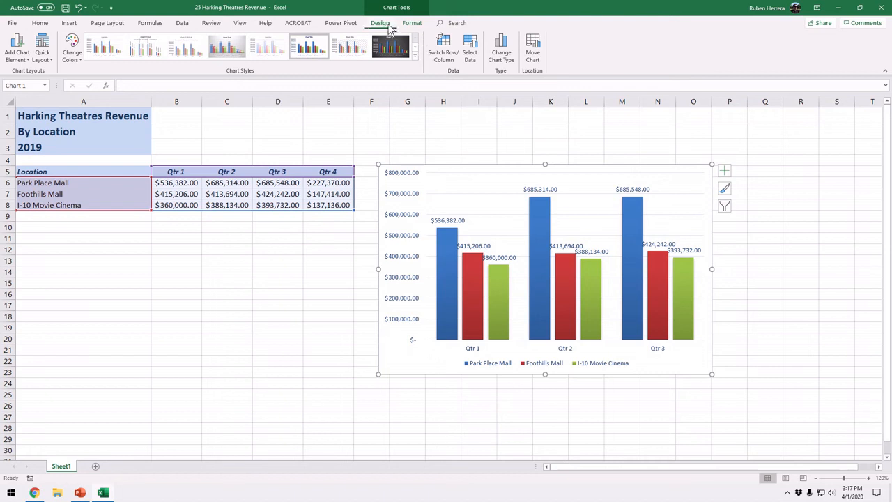
pyautogui.click(469, 55)
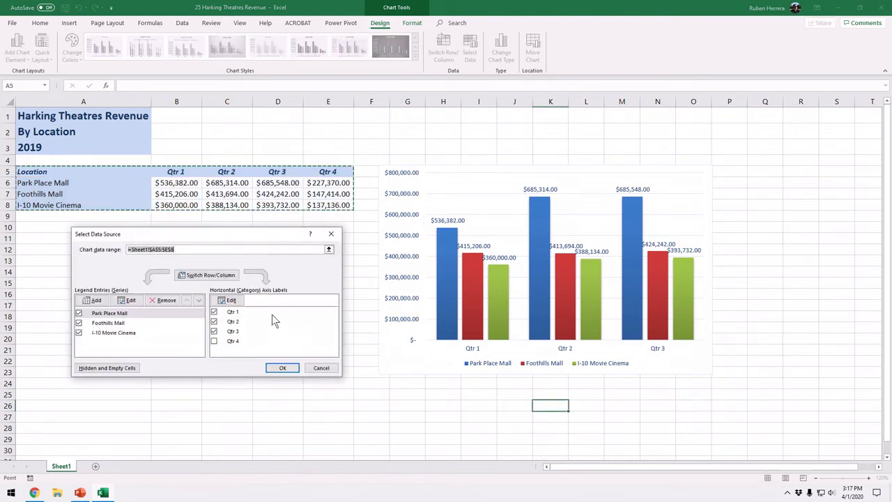
pyautogui.click(215, 341)
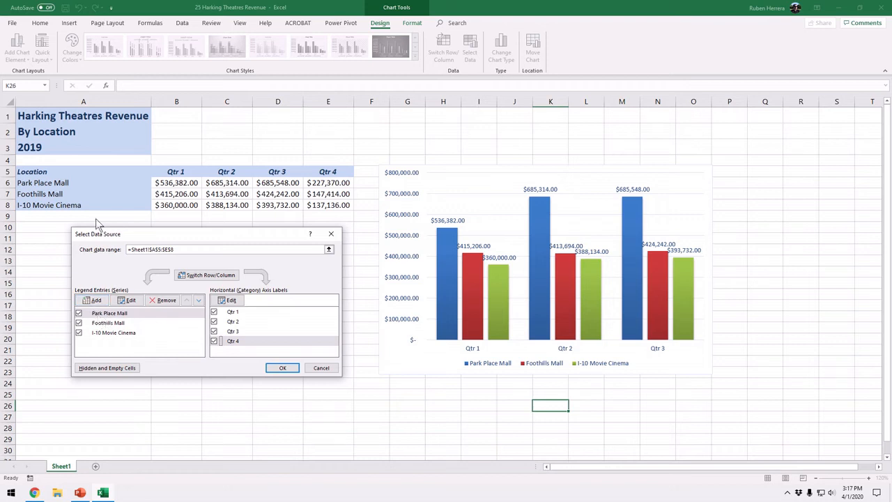
pyautogui.click(130, 315)
pyautogui.click(79, 313)
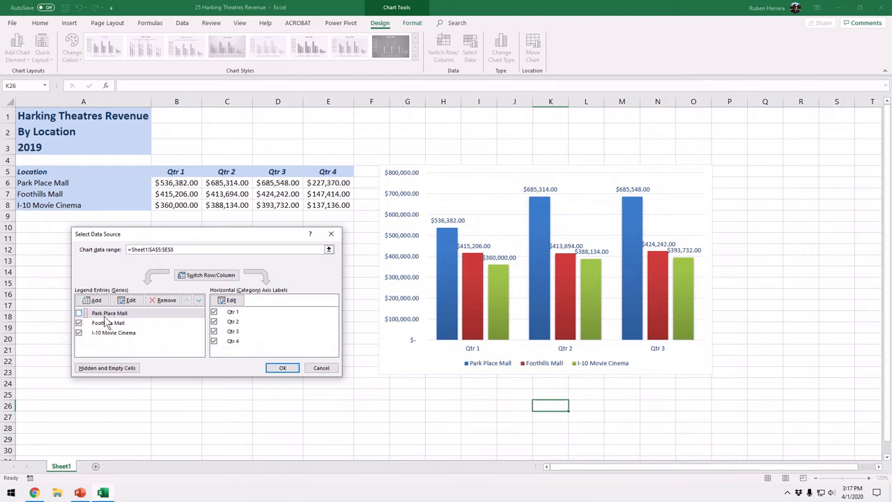
pyautogui.click(131, 315)
pyautogui.click(288, 369)
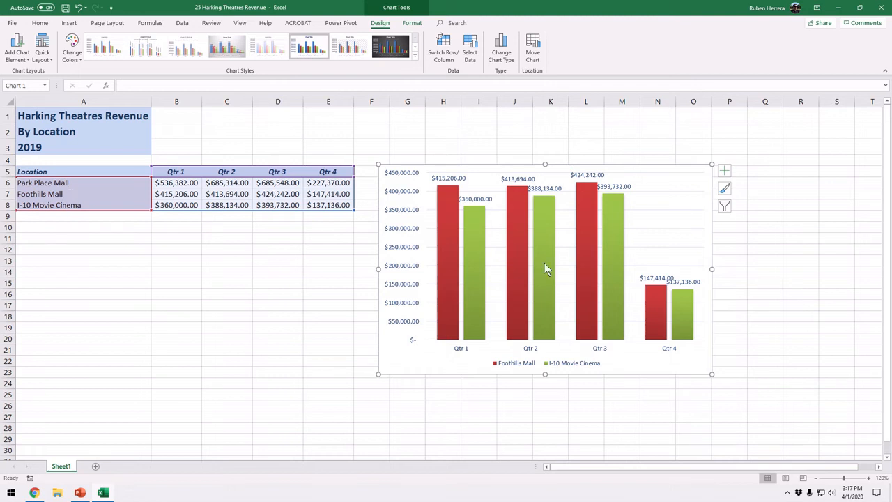
# Include the Park Place Mall series in the chart's data source again.
pyautogui.click(473, 62)
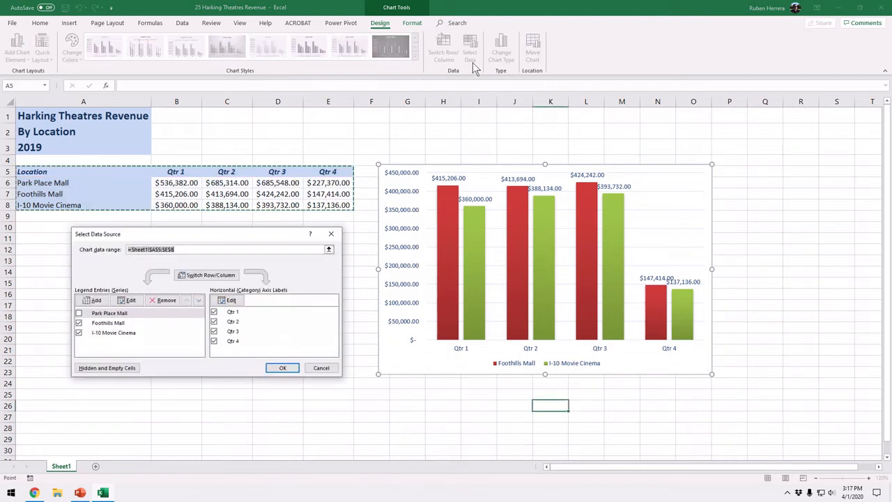
pyautogui.click(80, 313)
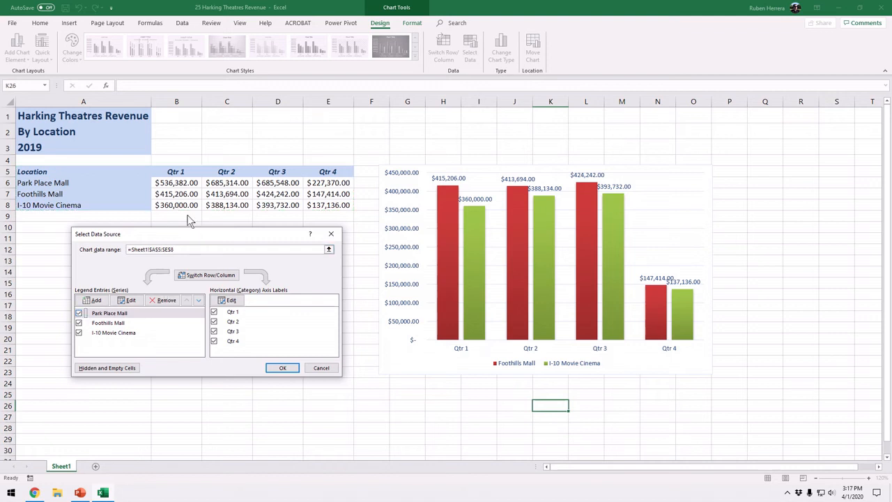
pyautogui.click(283, 369)
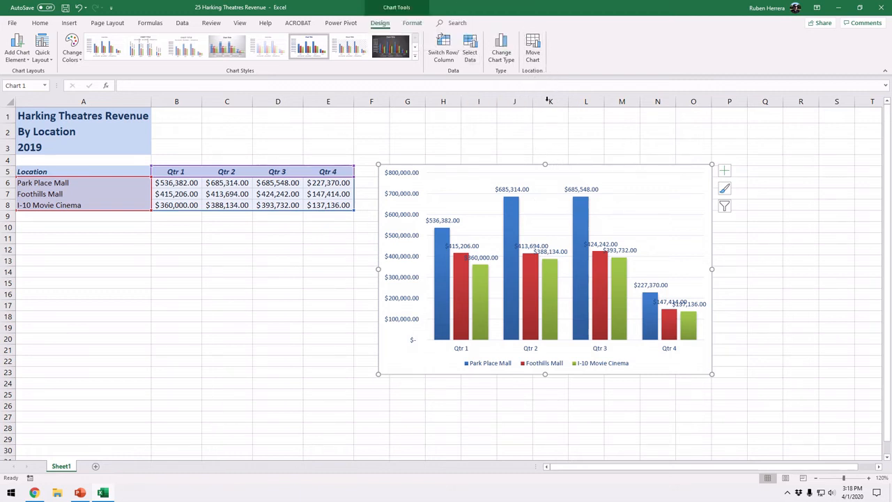
# Move the chart to a new sheet named Year Sales.
pyautogui.click(533, 51)
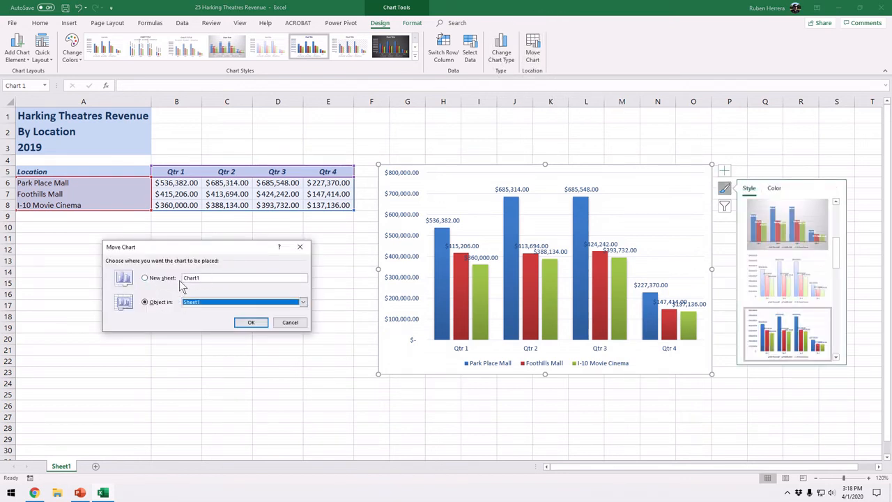
pyautogui.click(146, 279)
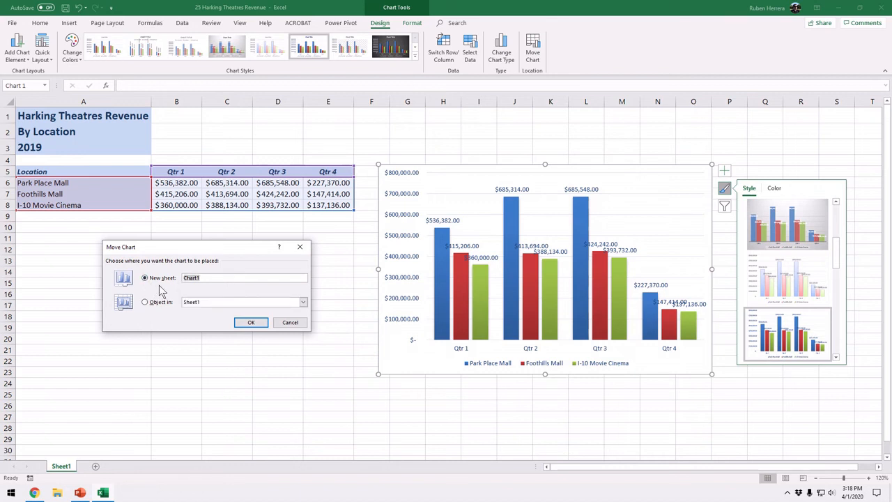
pyautogui.click(159, 285)
pyautogui.click(250, 324)
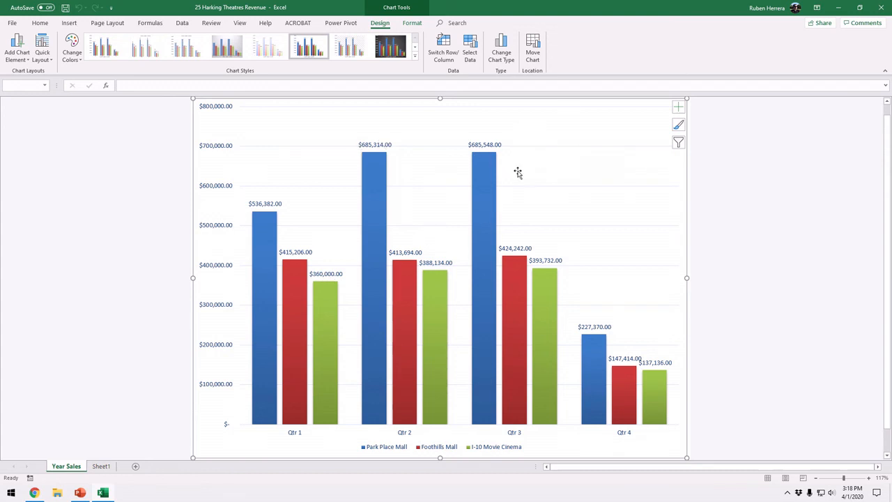
# Examine the moved chart's plot area on the Year Sales sheet, and return to cell B1 on Sheet1.
pyautogui.press('ctrl')
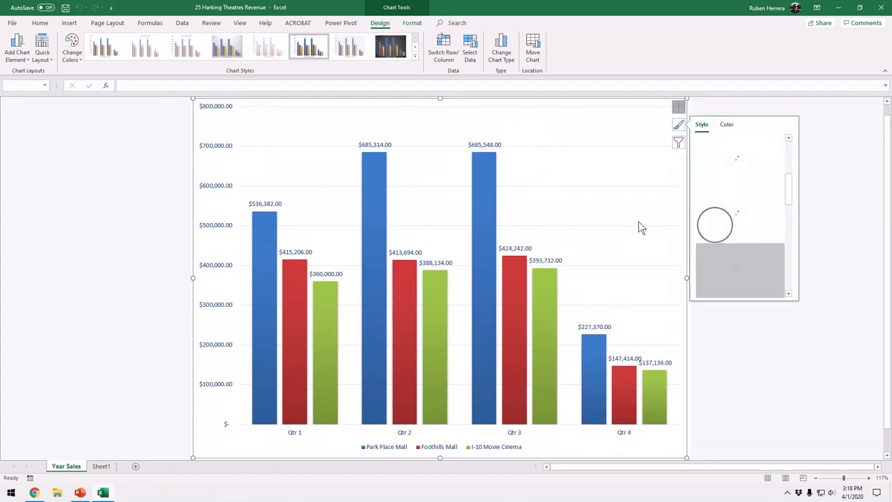
pyautogui.click(471, 127)
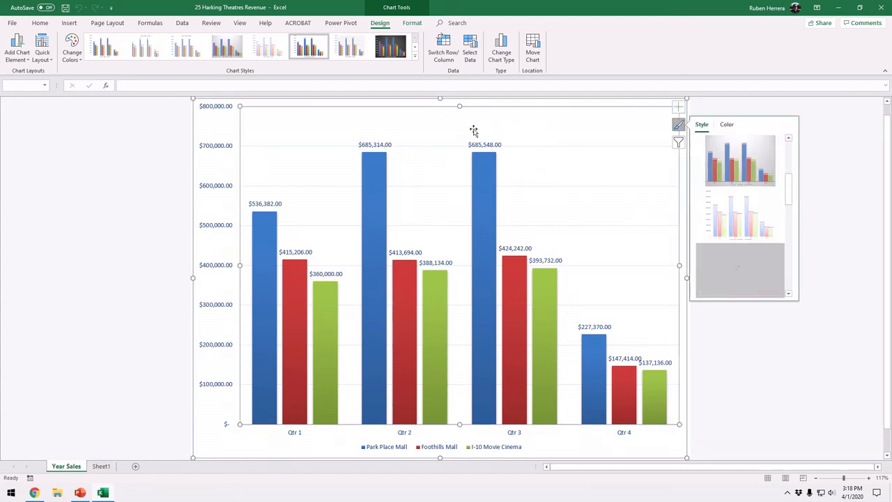
pyautogui.click(100, 467)
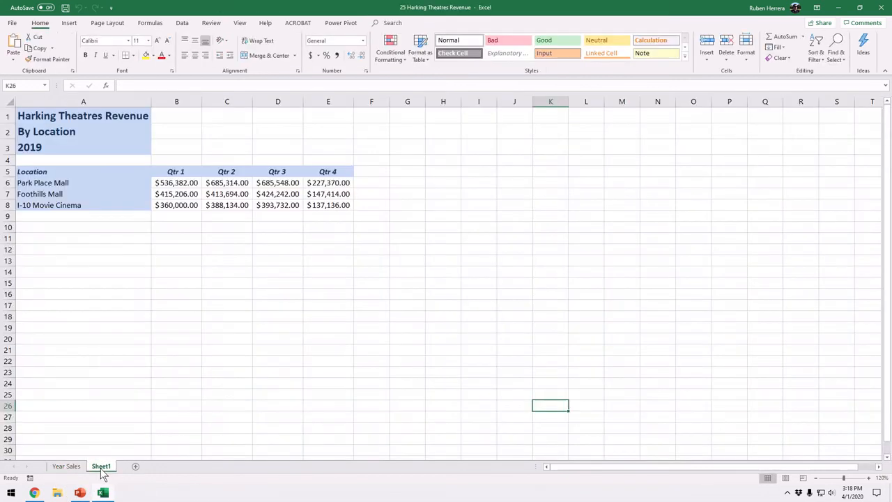
pyautogui.click(193, 120)
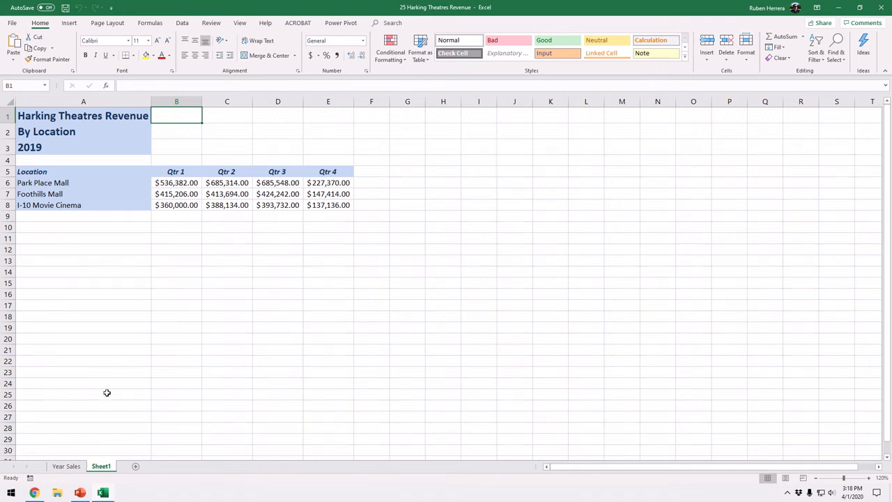
# Reorder the sheets so that the Year Sales chart sheet comes after Sheet1.
pyautogui.click(66, 465)
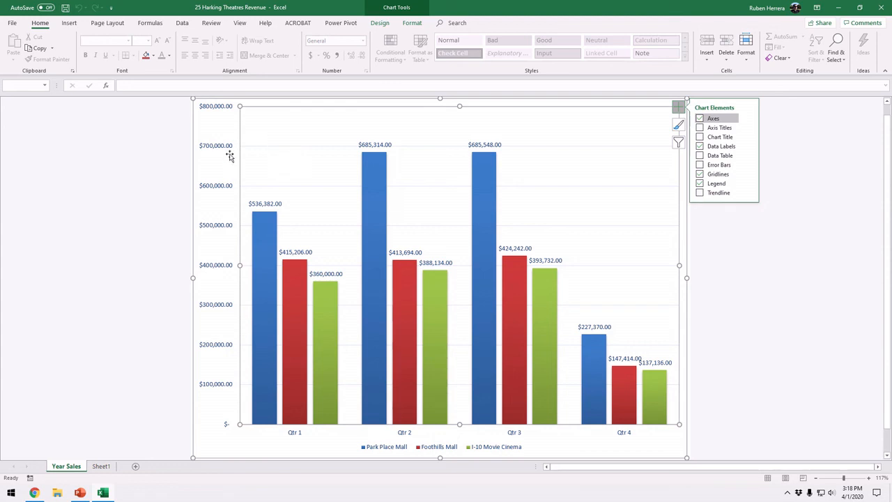
pyautogui.click(72, 464)
pyautogui.moveTo(74, 468); pyautogui.dragTo(122, 450)
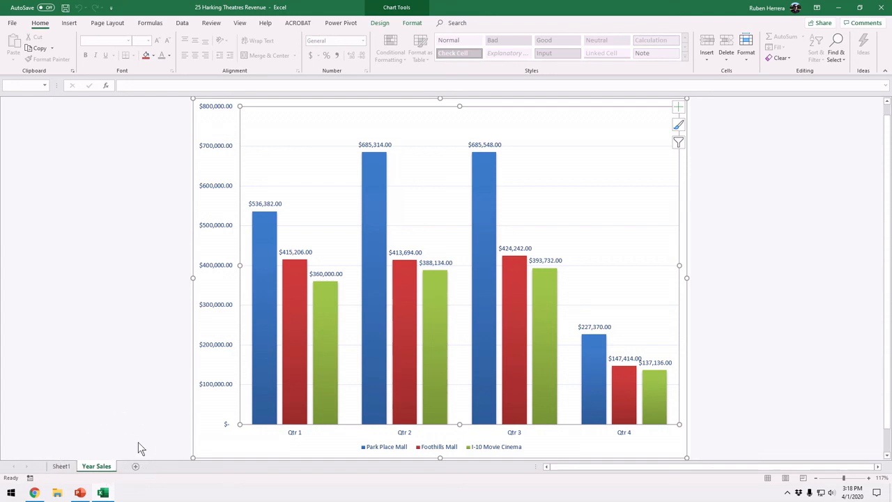
# Compare the source data on Sheet1 with the chart on the Year Sales sheet, and return to cell F13 on Sheet1.
pyautogui.click(61, 466)
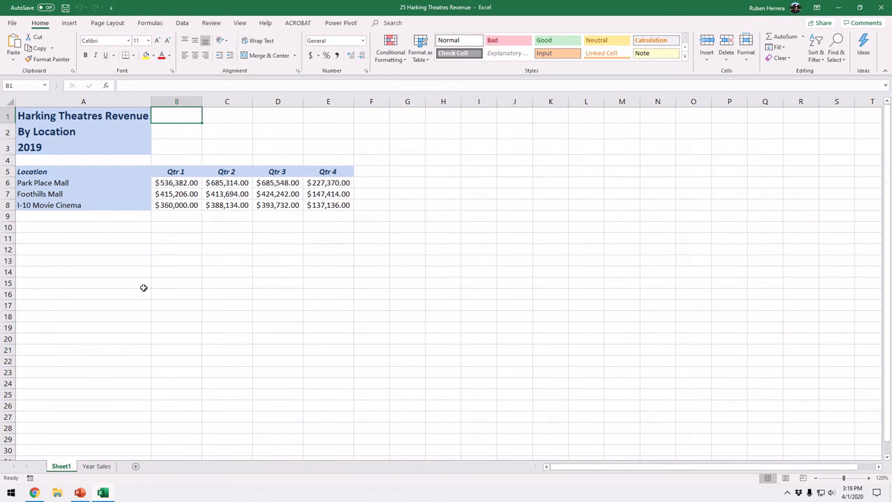
pyautogui.click(98, 466)
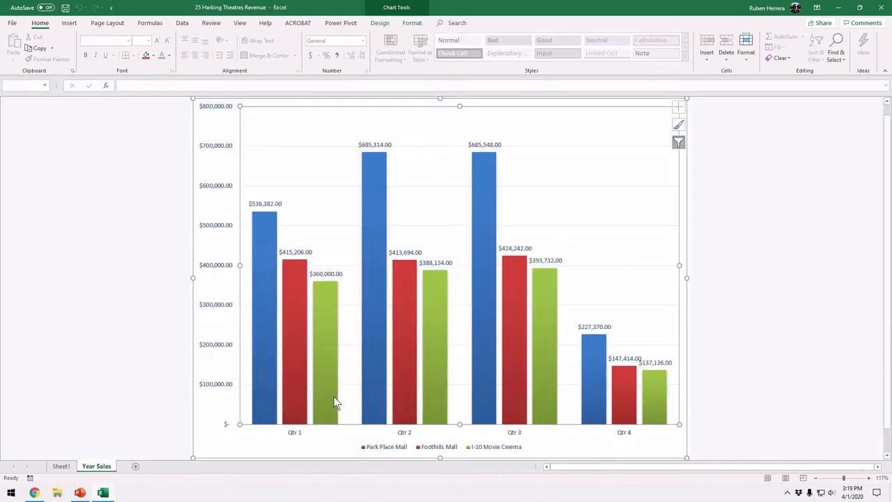
pyautogui.click(307, 450)
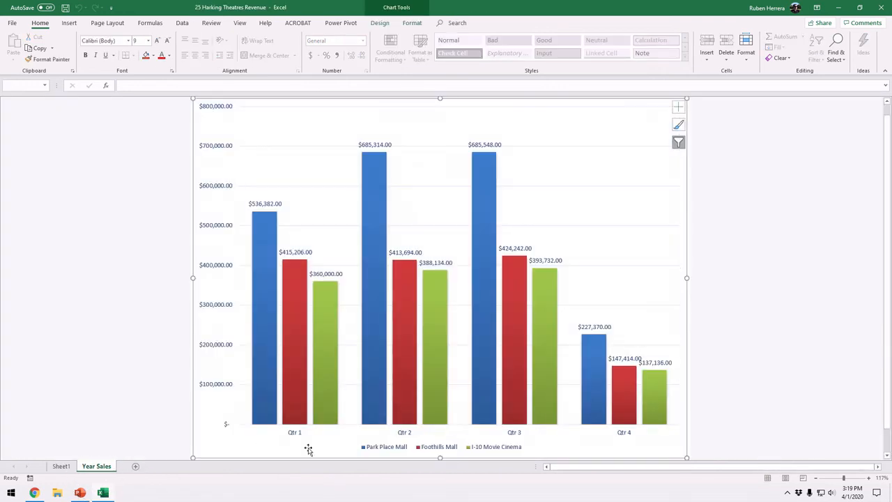
pyautogui.click(61, 466)
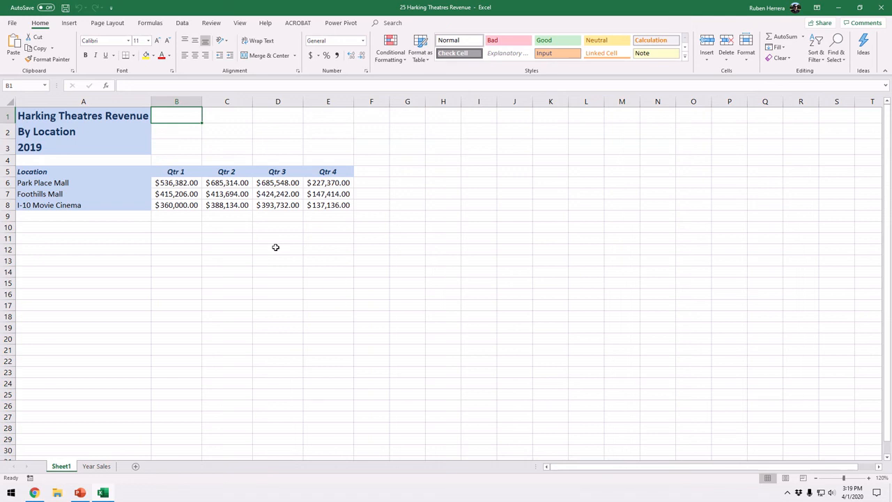
pyautogui.click(370, 255)
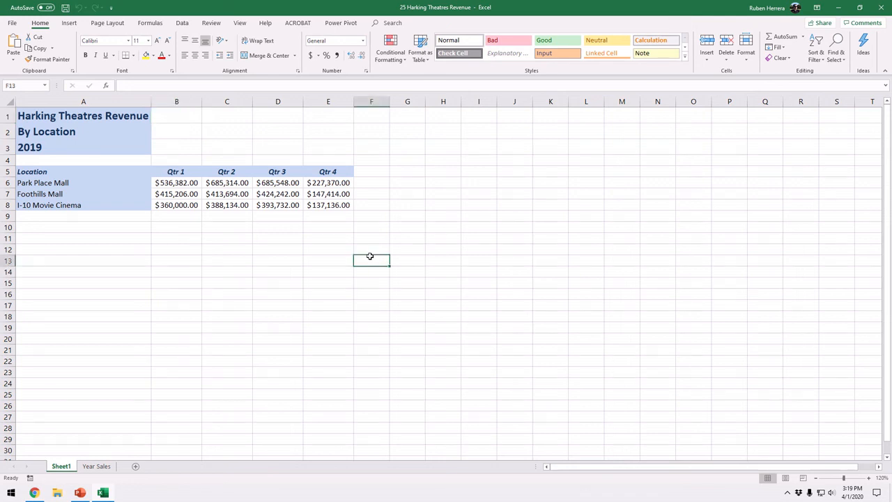